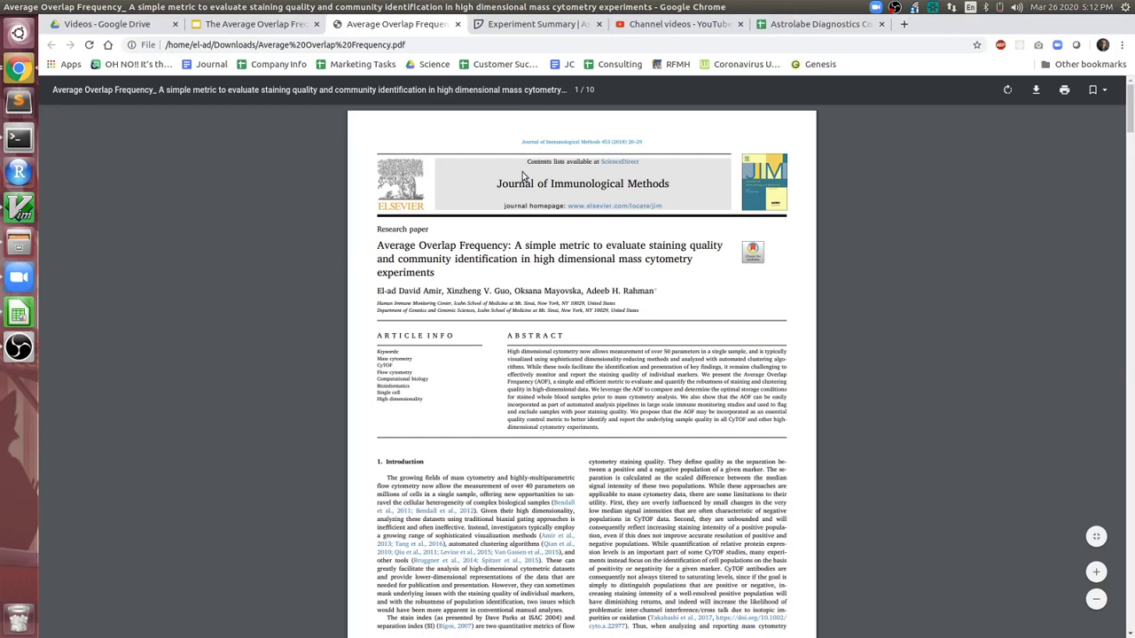
Put Chrome in full screen (F11) to show the Average Overlap Frequency paper without browser tabs or toolbars.
key("F11")
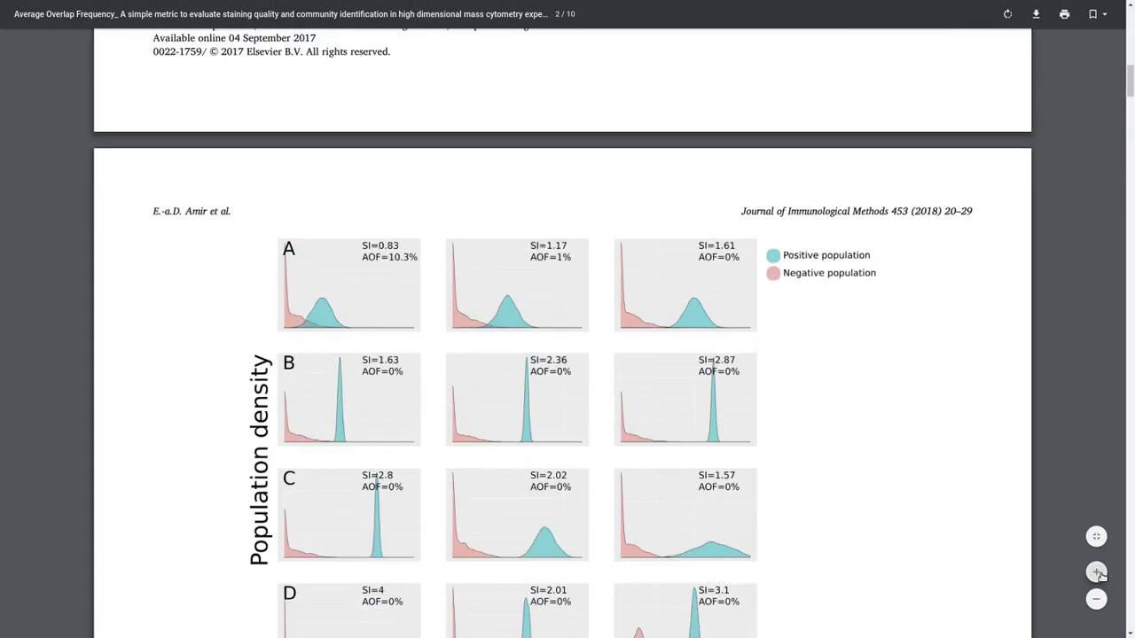
left_click(1100, 574)
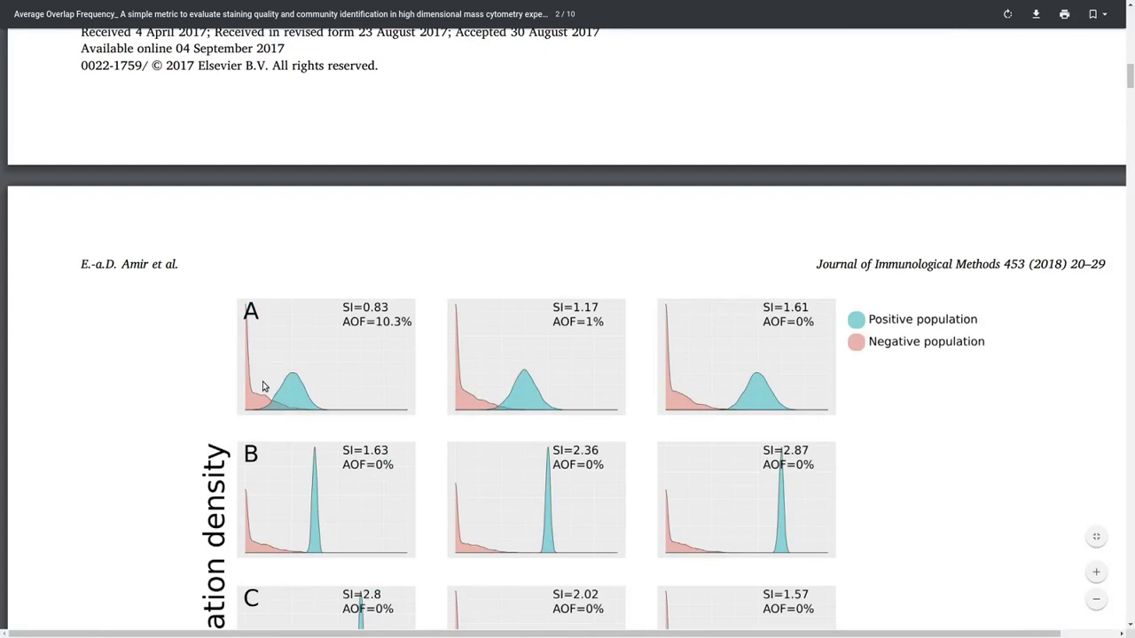
Zoom in to read Fig. 1's density plots (rows A–D), then zoom out until figure and caption fit.
scroll(263, 387, "down", 2)
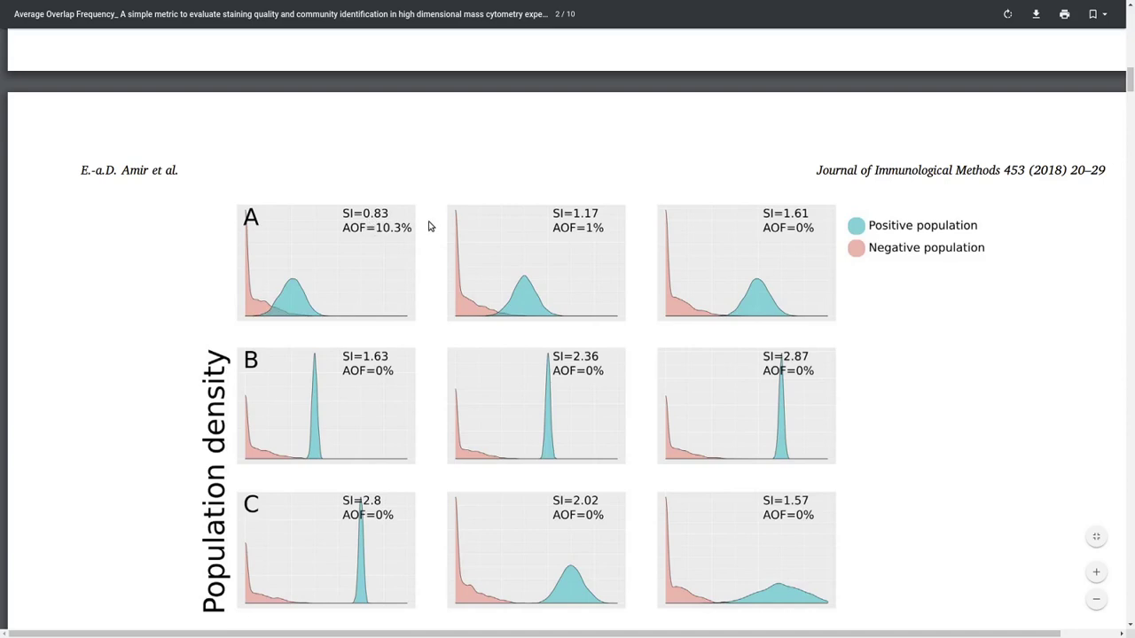
scroll(429, 226, "down", 3)
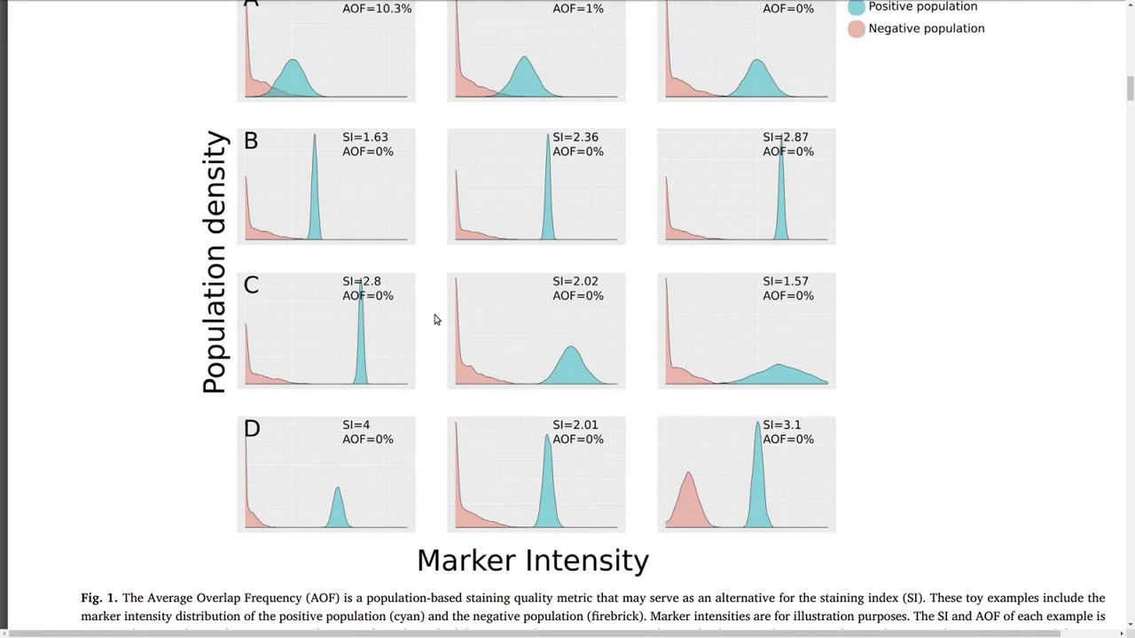
scroll(434, 320, "up", 3)
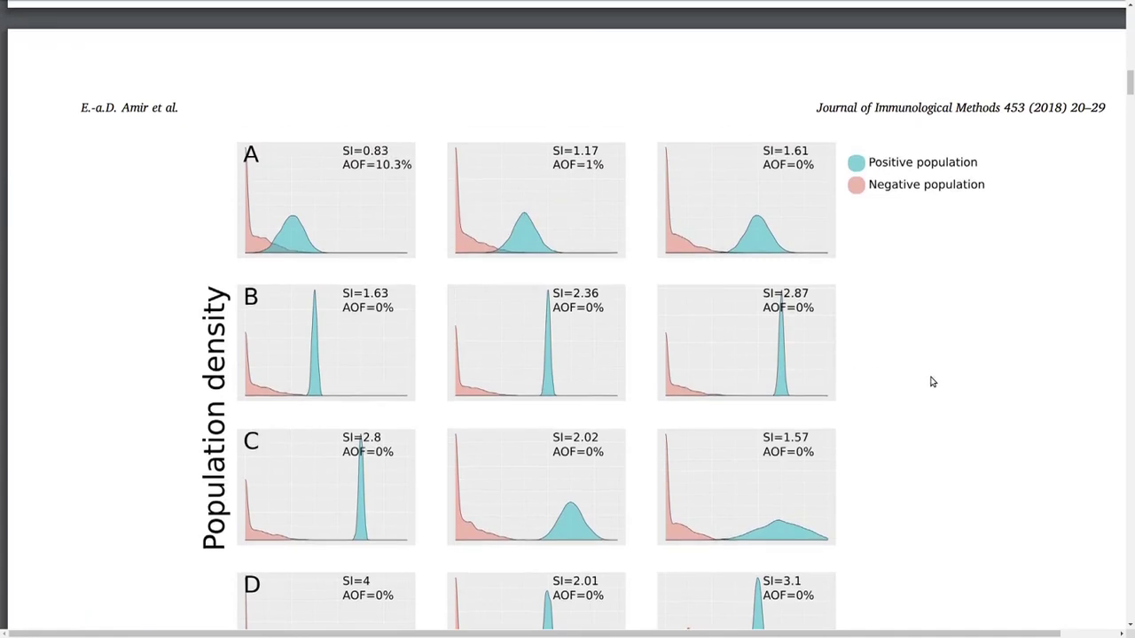
scroll(932, 382, "down", 1)
left_click(1097, 600)
left_click(1096, 600)
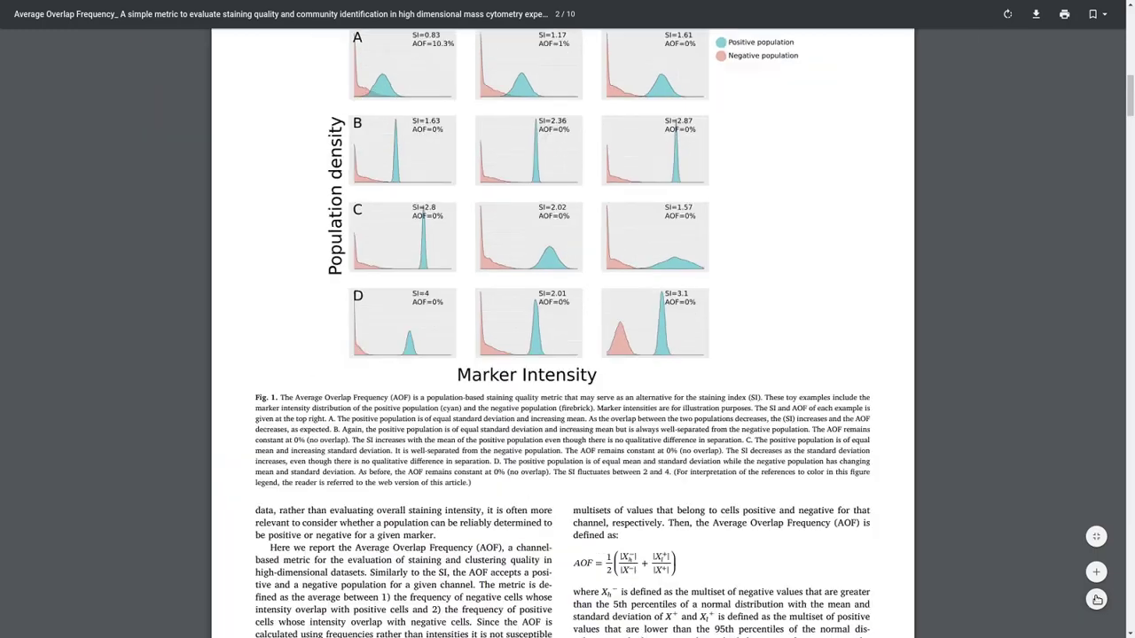
left_click(1096, 600)
left_click(1097, 601)
Scroll past Figs. 2–5 on pages 3–5 to section 3.3 on whole-blood storage conditions.
scroll(737, 336, "down", 6)
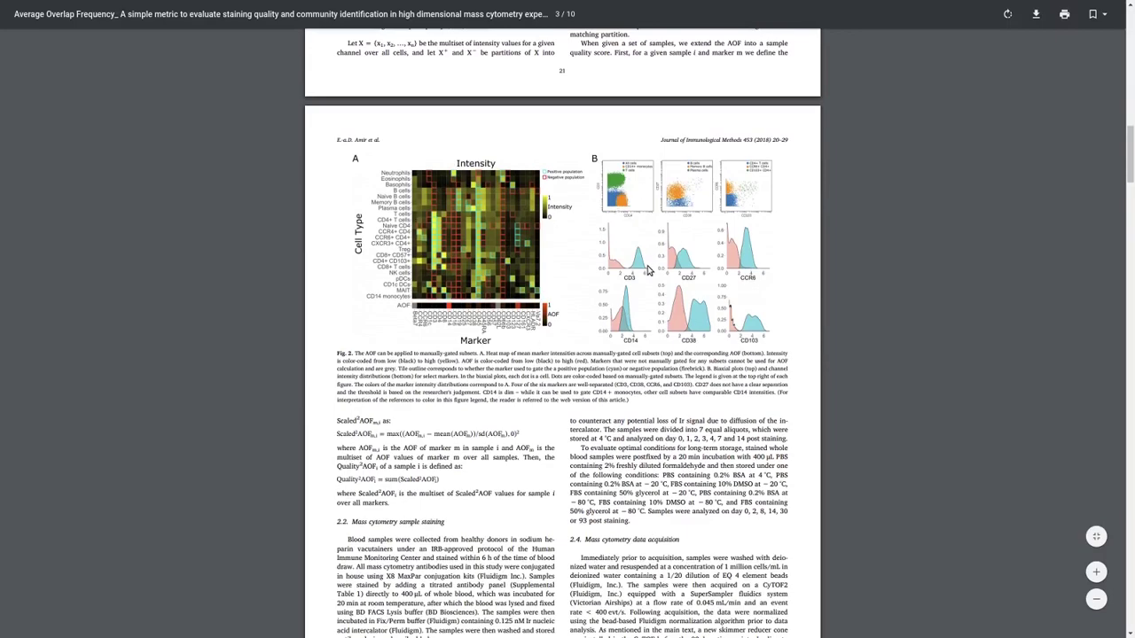
scroll(458, 263, "down", 8)
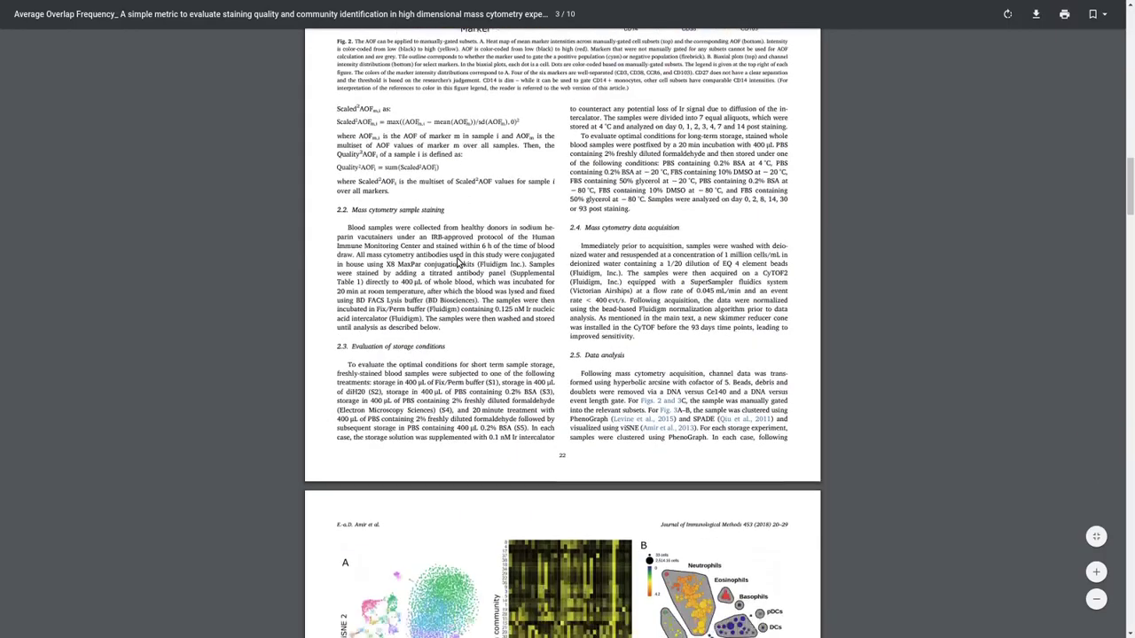
scroll(458, 263, "down", 10)
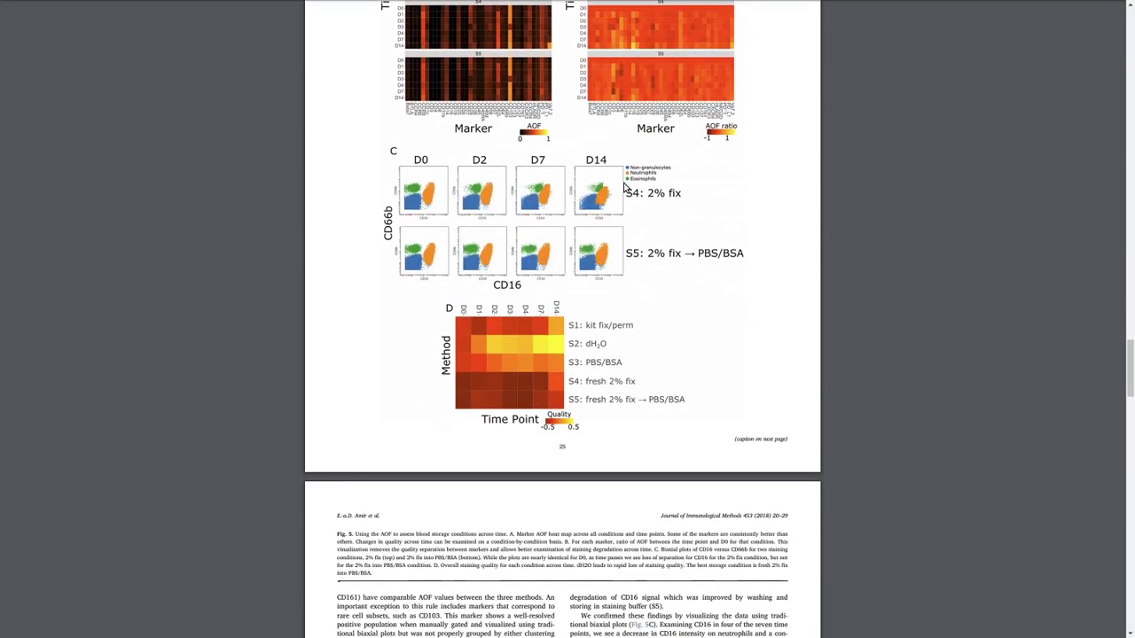
scroll(624, 188, "down", 4)
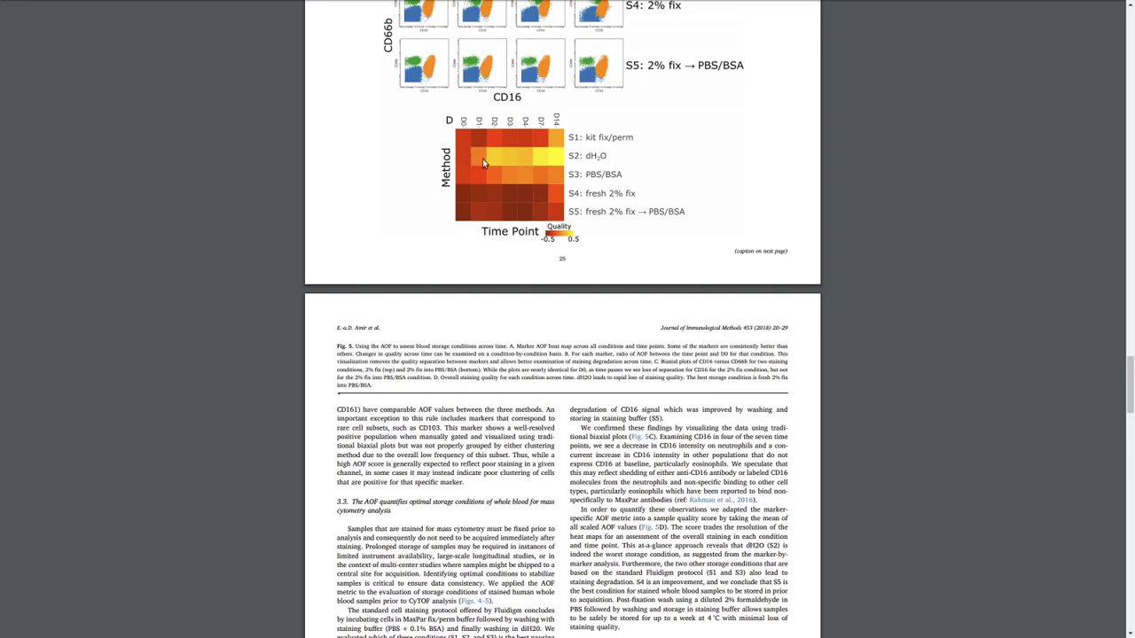
scroll(581, 160, "down", 10)
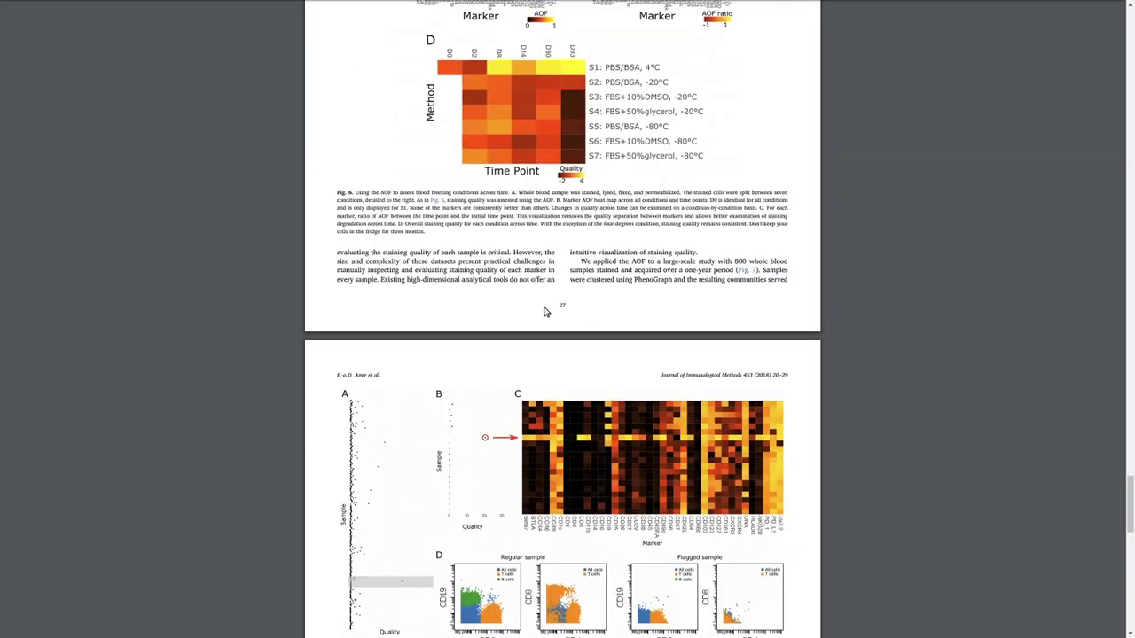
Switch to the Astrolabe experiment, close the find bar, and open Quality Control's AOF sample-by-channel heatmap.
key("alt+Tab")
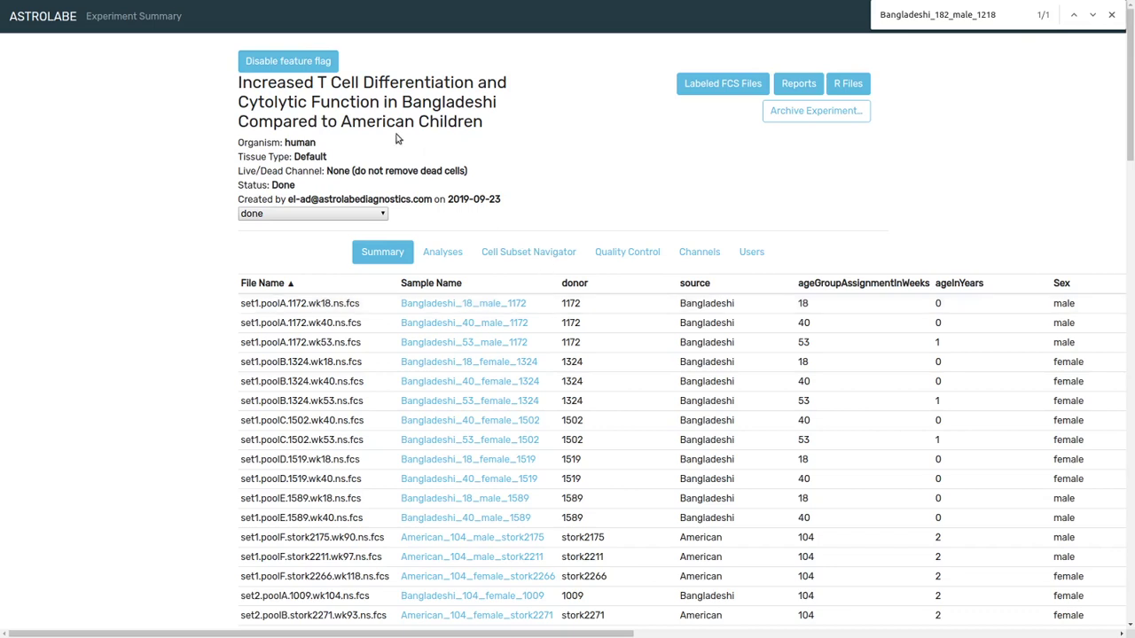
left_click(1111, 15)
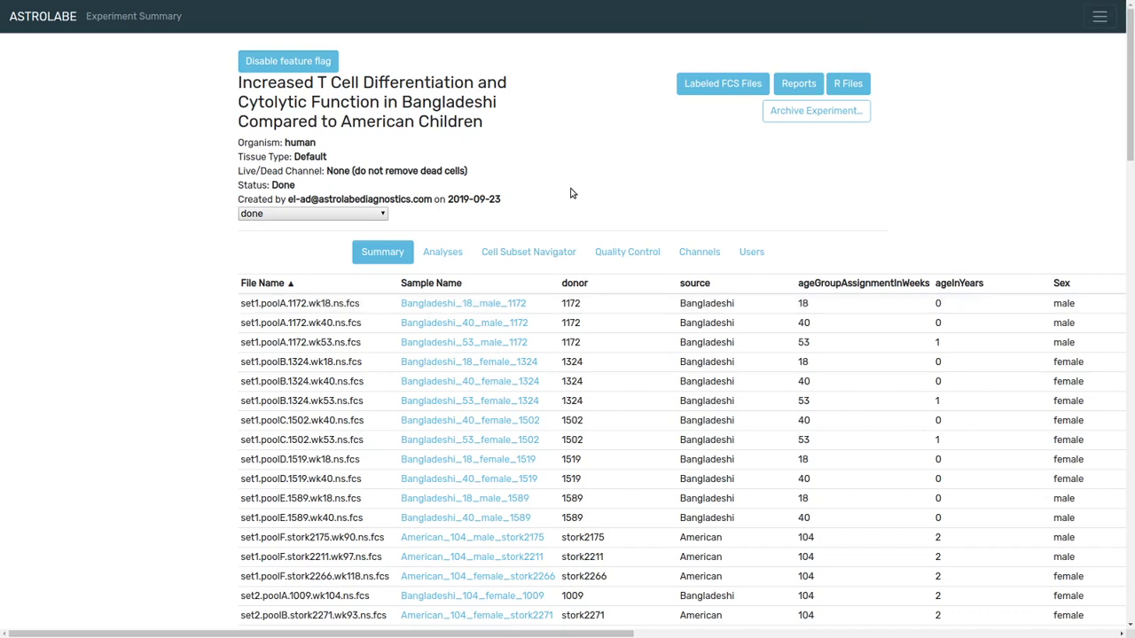
left_click(550, 256)
left_click(623, 254)
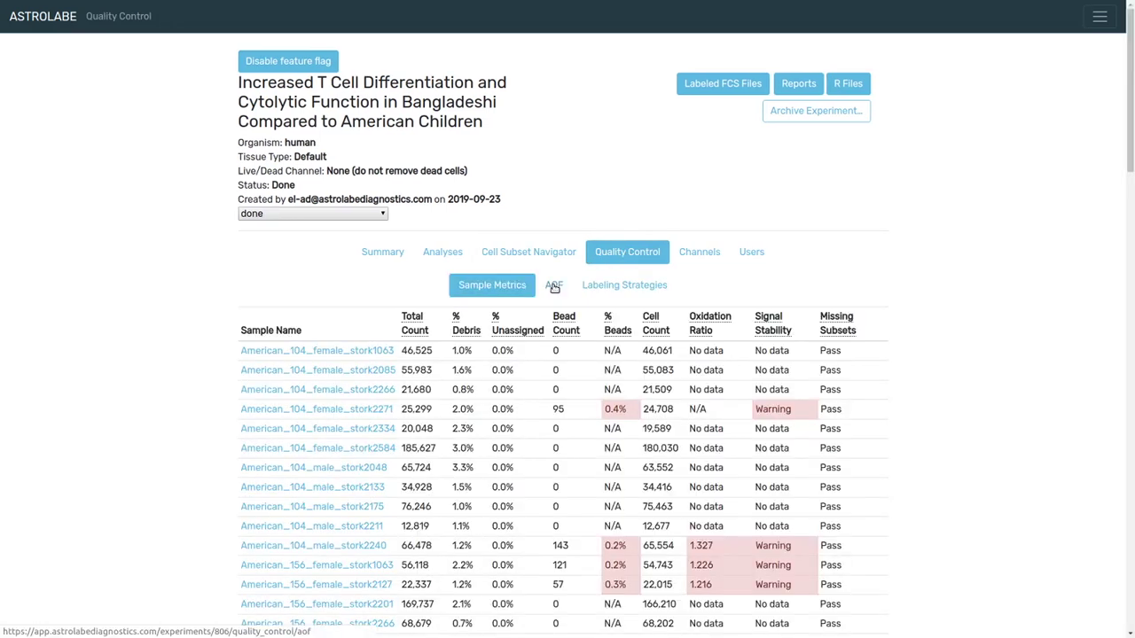
left_click(553, 287)
scroll(426, 301, "down", 1)
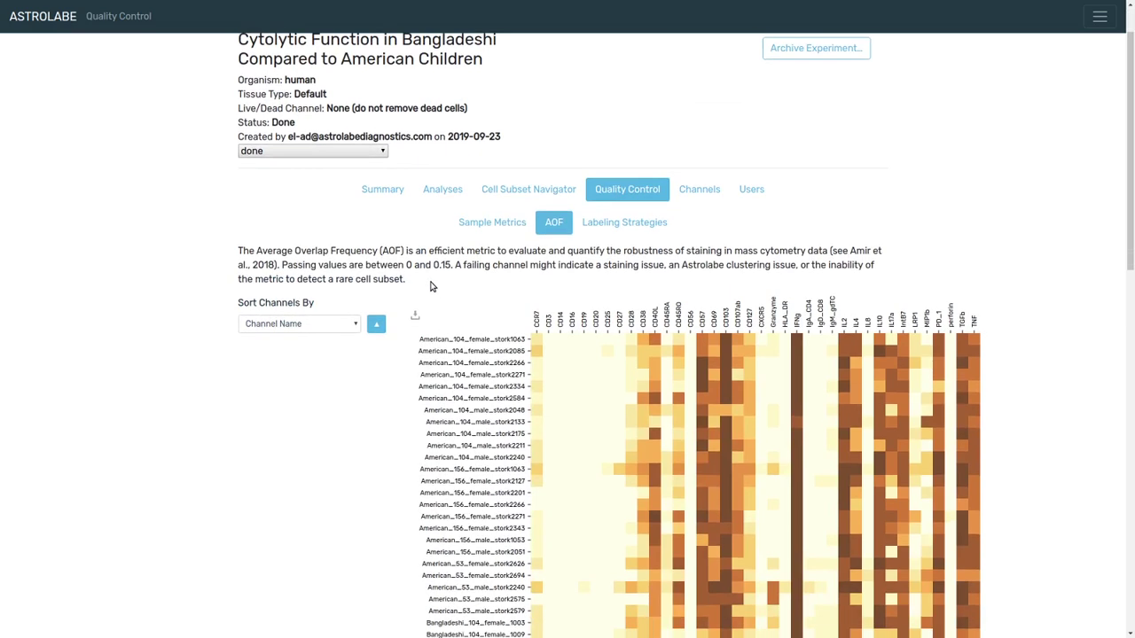
Scroll the AOF heatmap, select the Bangladeshi_182_male_1218 row label, and scroll back to the top.
scroll(432, 287, "down", 1)
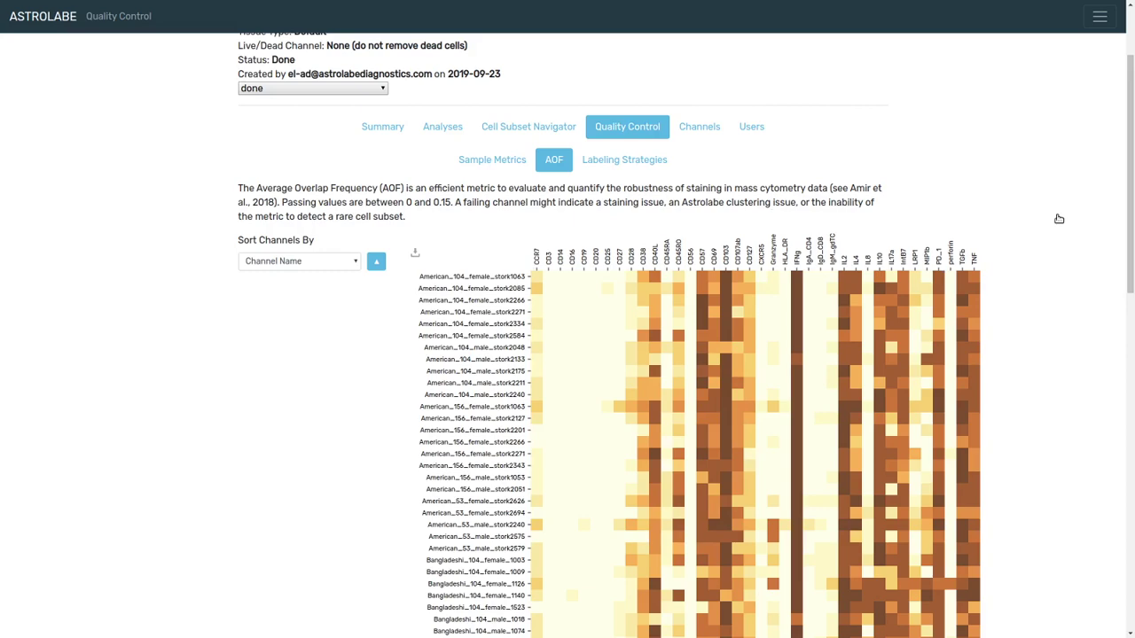
scroll(1059, 218, "down", 4)
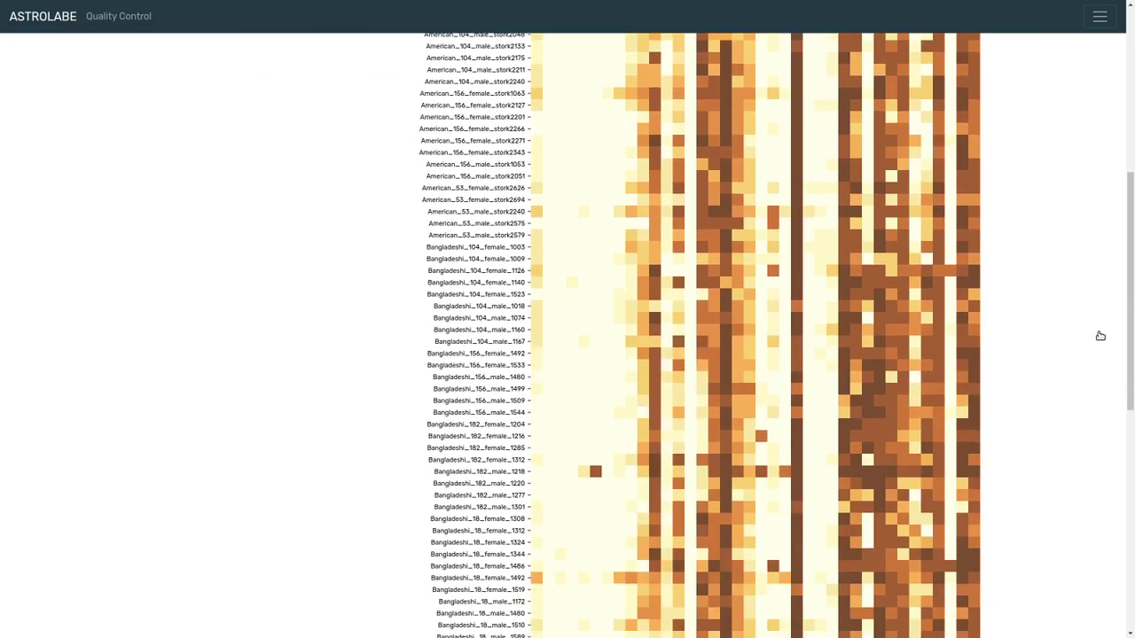
left_click(336, 62)
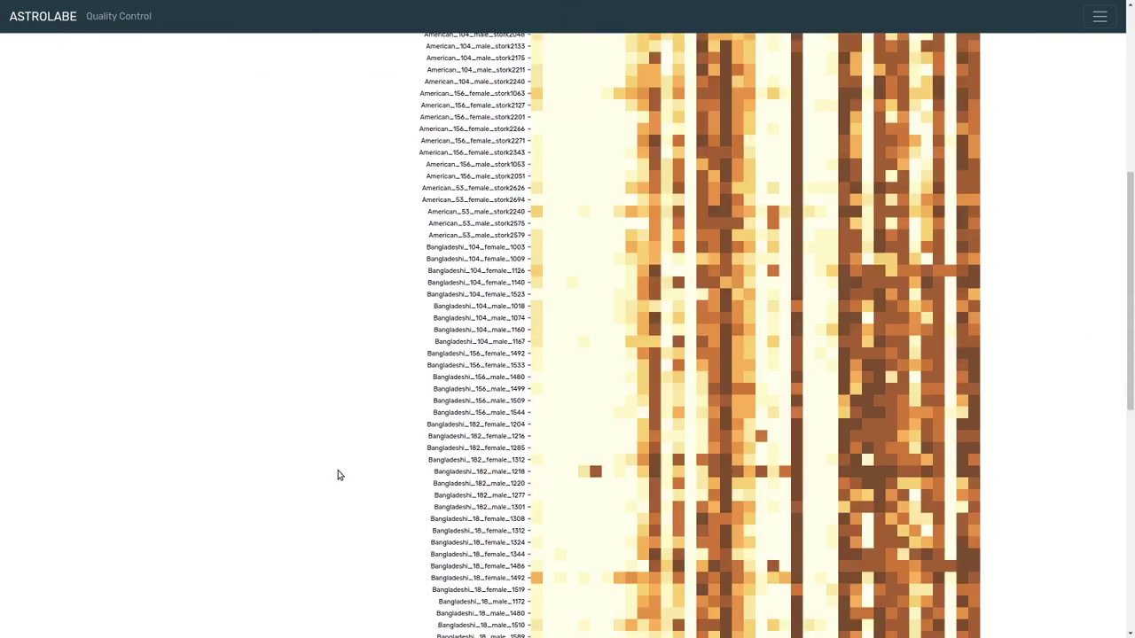
double_click(475, 471)
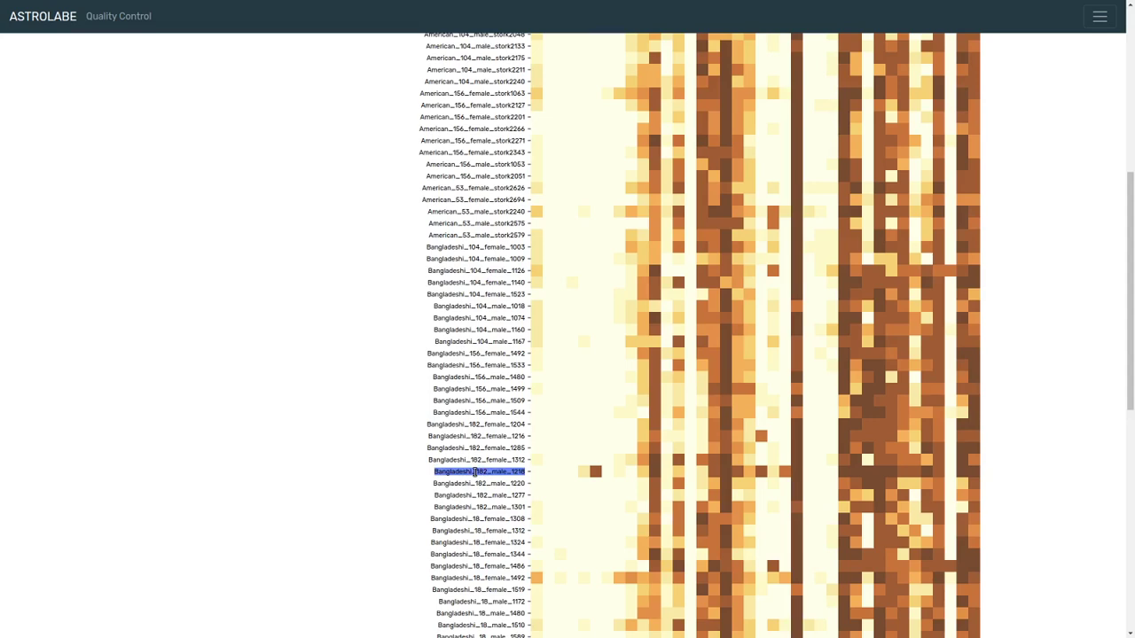
mouse_move(600, 475)
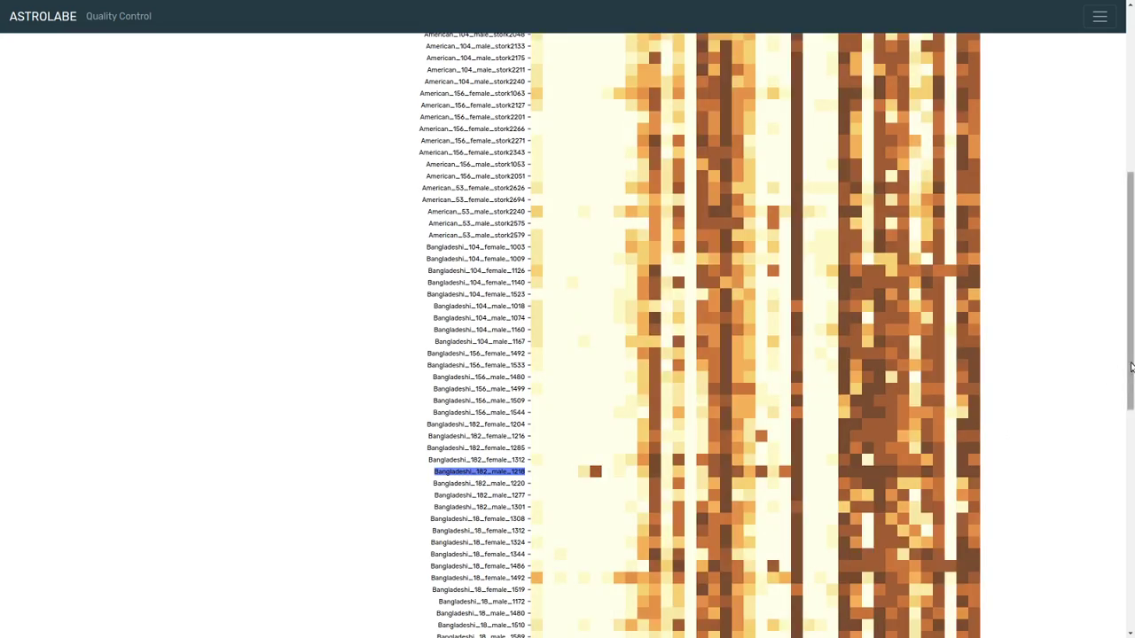
left_click_drag(1130, 367, 1130, 204)
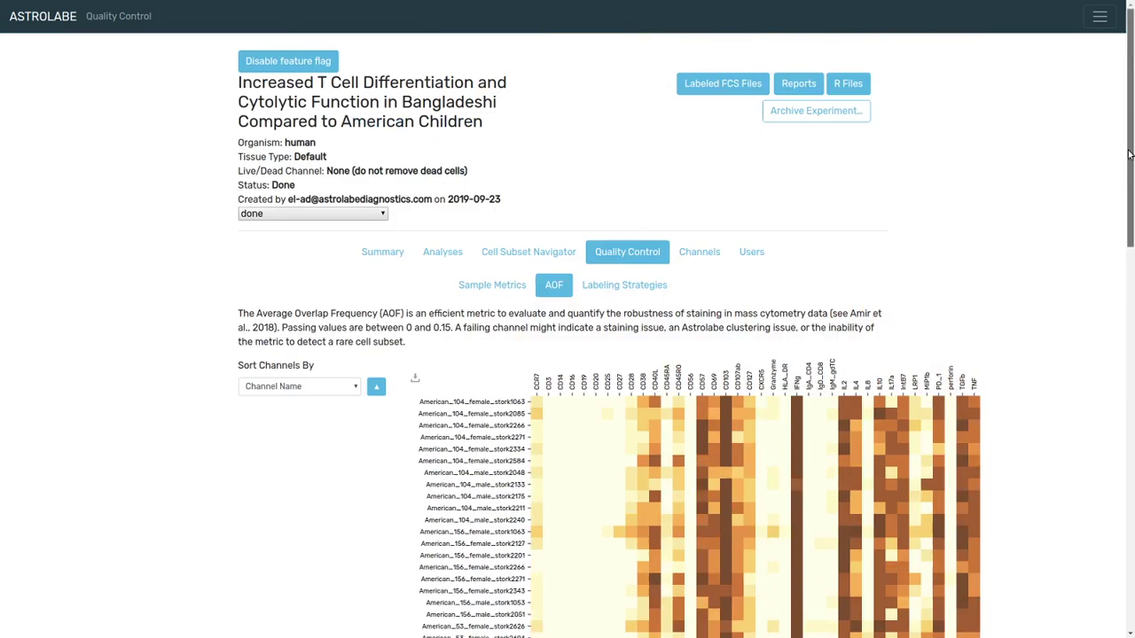
Open sample Bangladeshi_182_male_1218's page and group its heatmap by Compartment cell subset level.
left_click(394, 253)
key("ctrl+f")
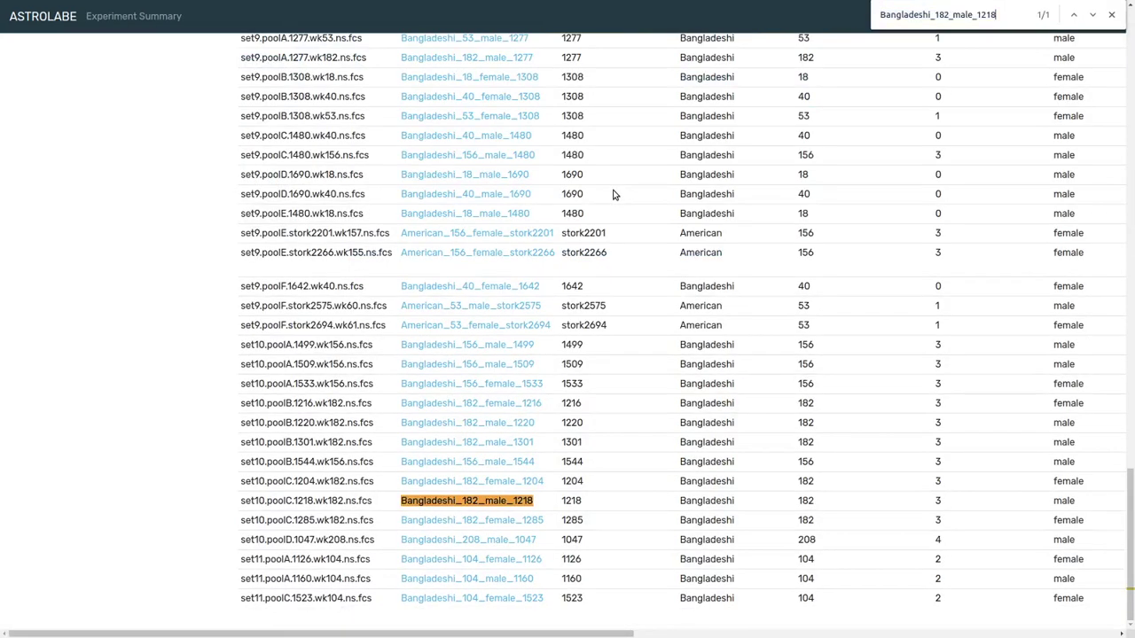
left_click(526, 501)
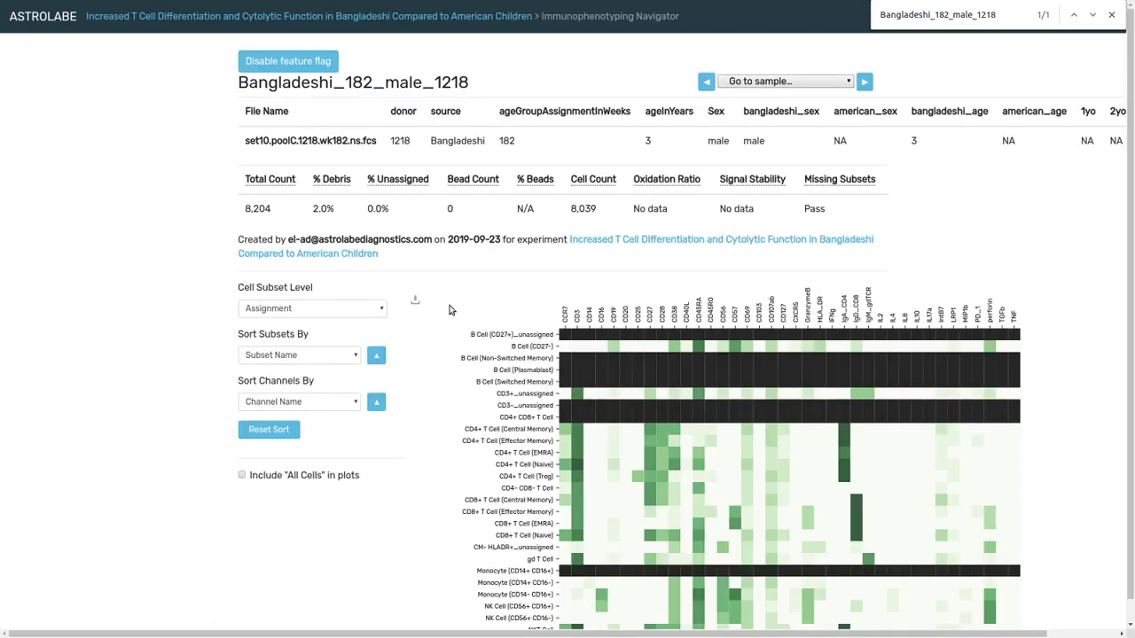
left_click(358, 308)
left_click(349, 344)
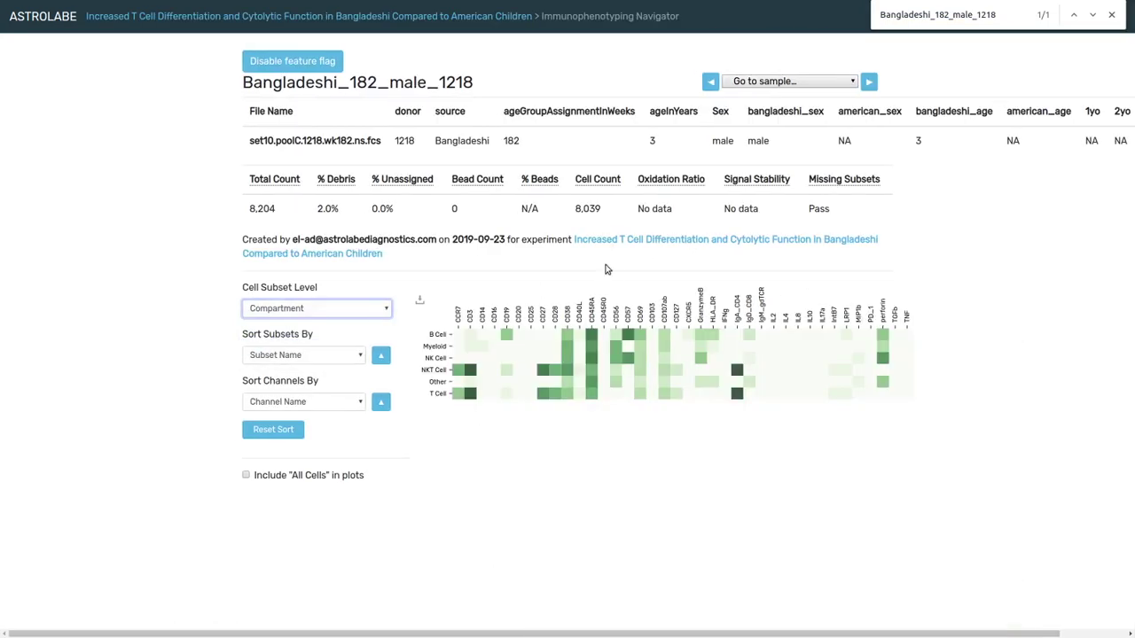
Plot CD20 against CD19 and restrict the scatter plot to the B Cell row.
left_click(517, 317)
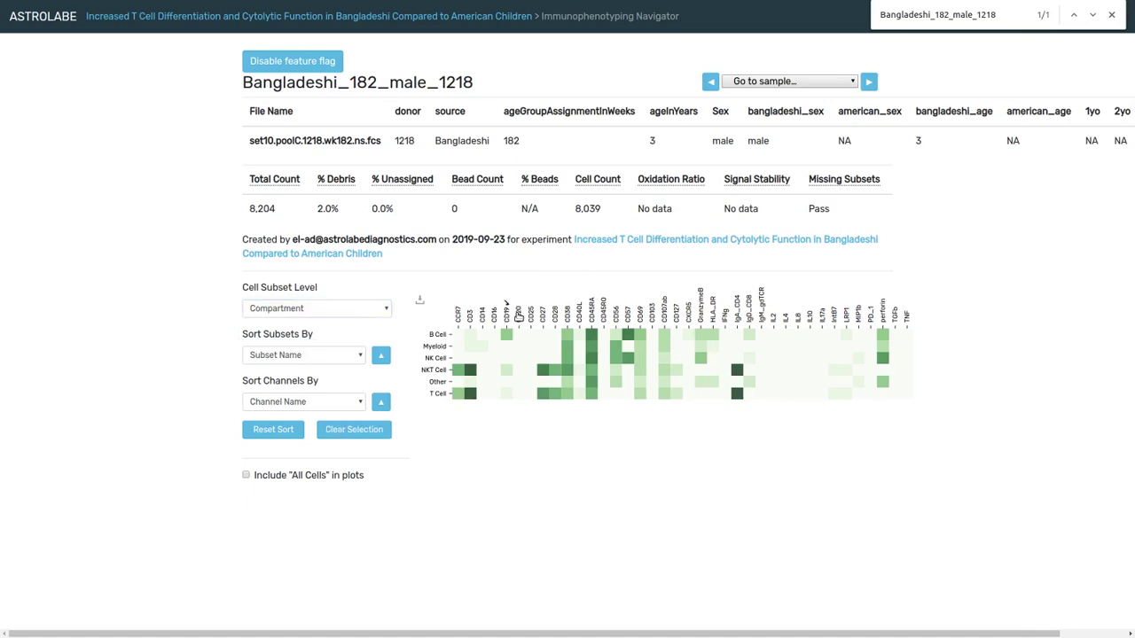
scroll(438, 452, "down", 4)
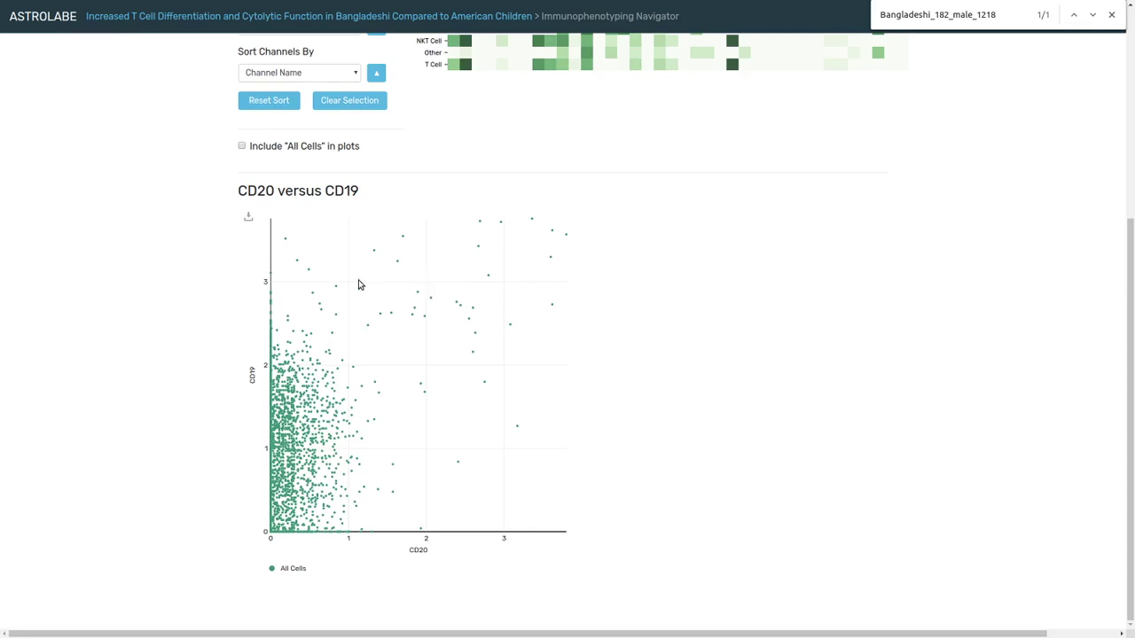
scroll(375, 268, "up", 1)
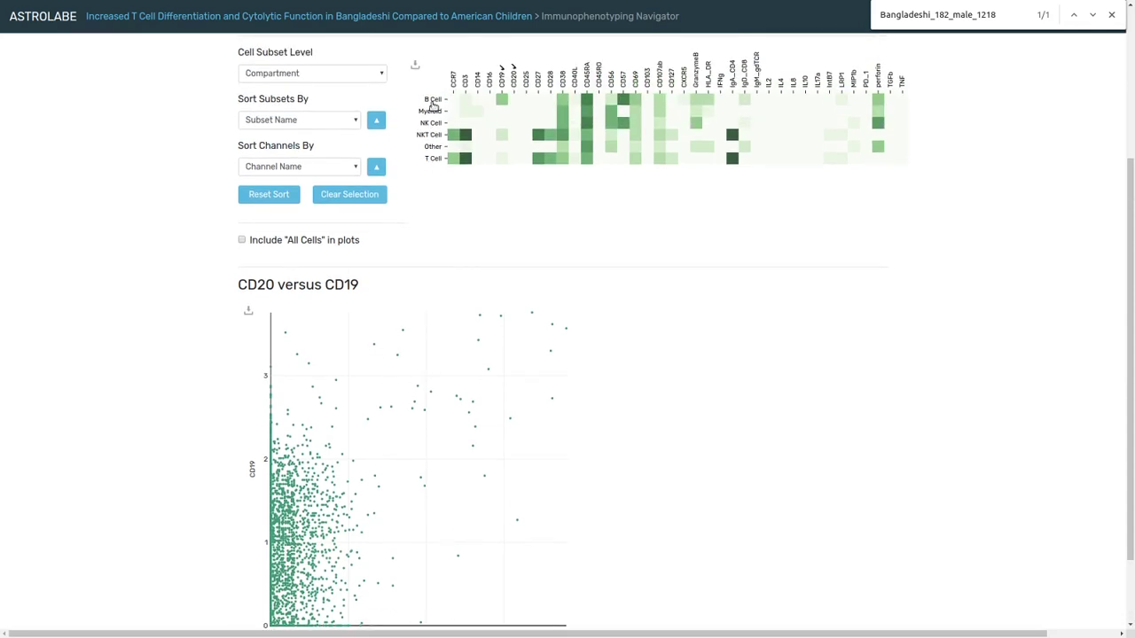
left_click(433, 101)
scroll(461, 308, "down", 1)
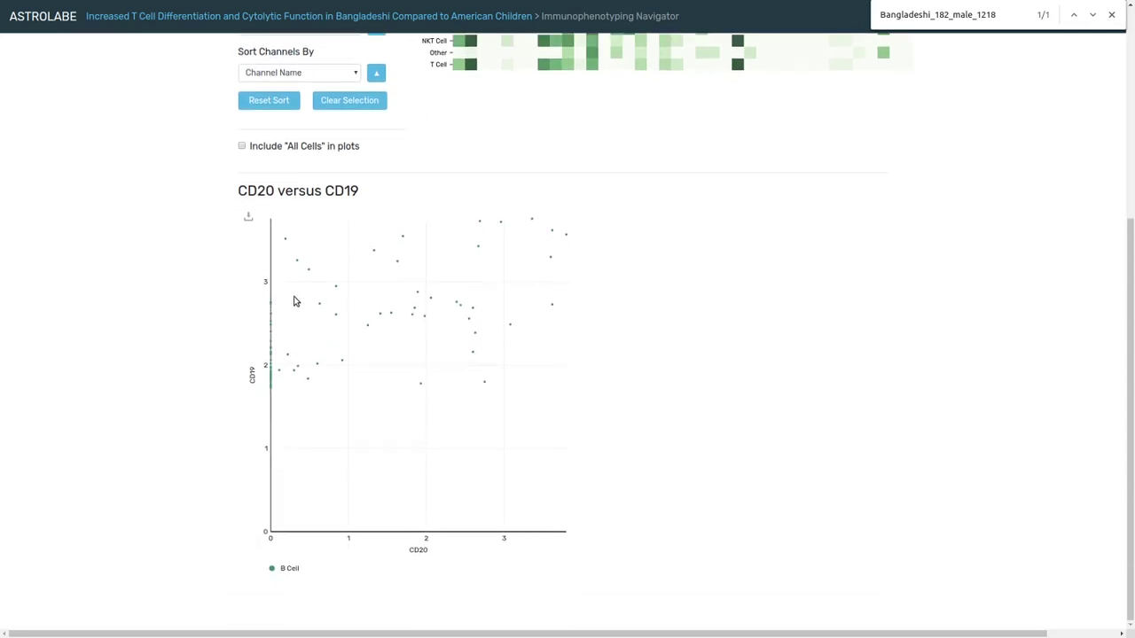
scroll(1116, 257, "up", 4)
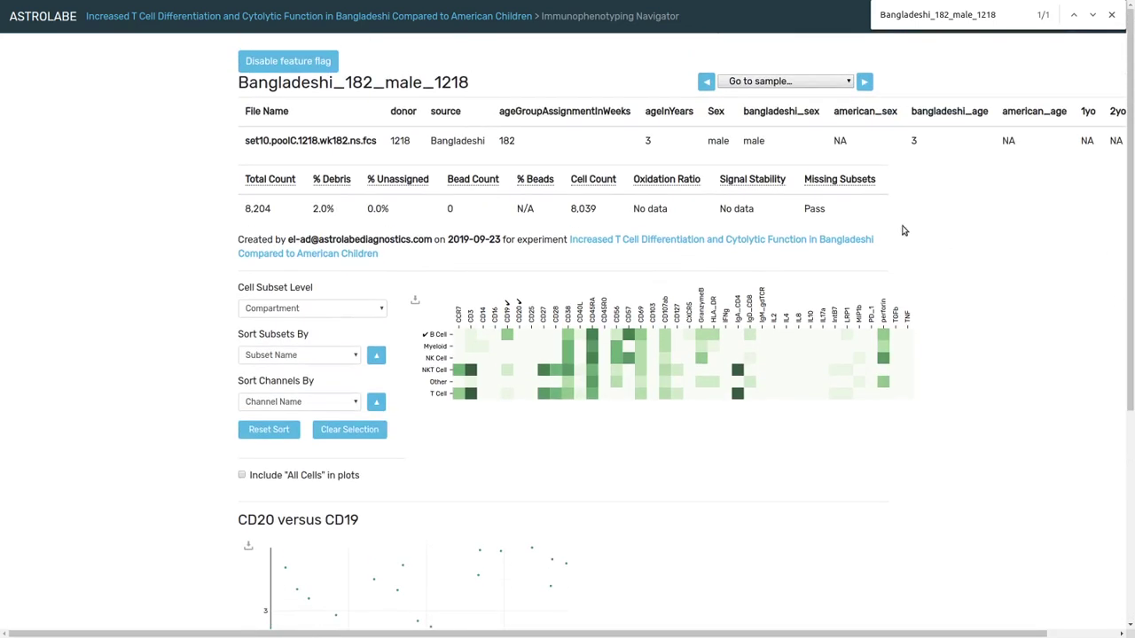
Go to the previous sample, Bangladeshi_182_female_1312, and show its heatmap at Compartment level.
left_click(707, 82)
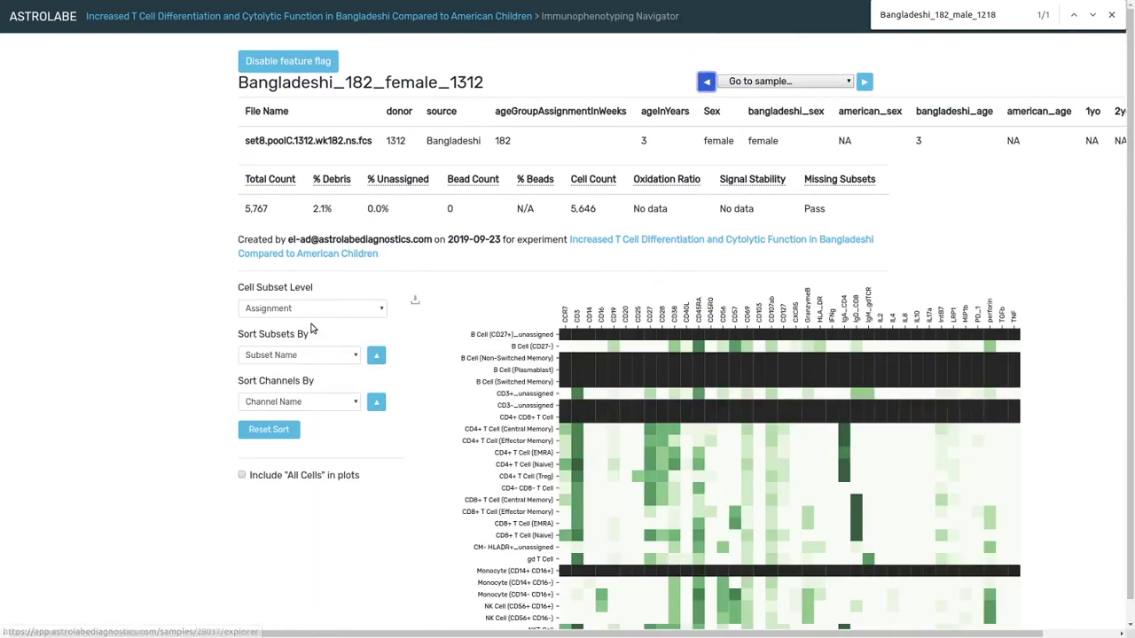
left_click(312, 309)
left_click(286, 345)
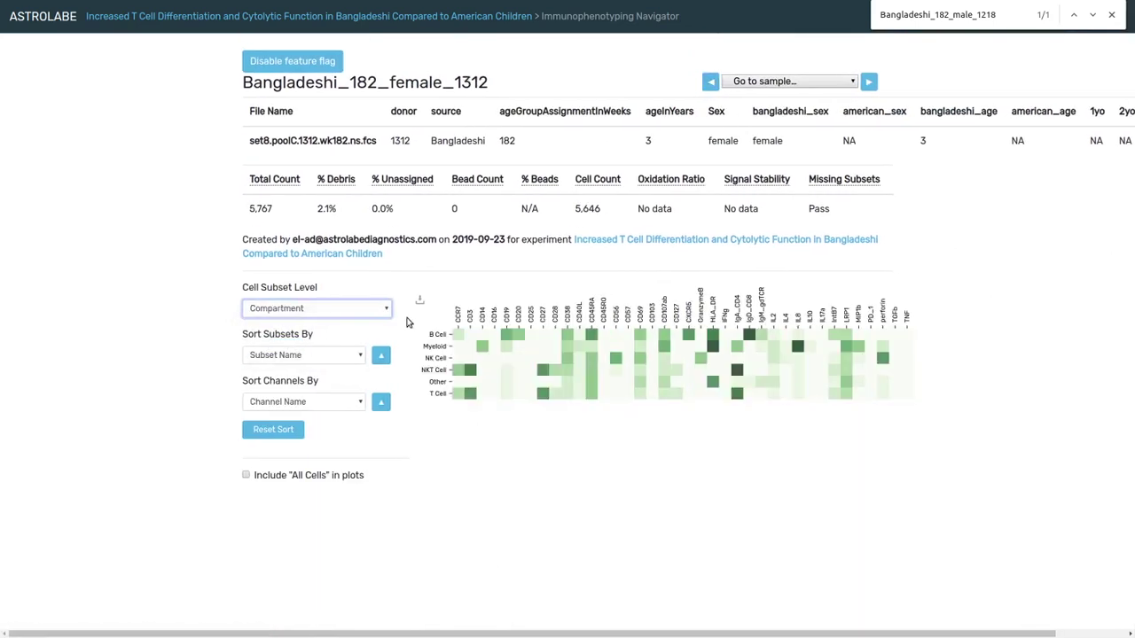
Plot its CD20 versus CD19, review the plot, then return to Bangladeshi_182_male_1218.
left_click(518, 317)
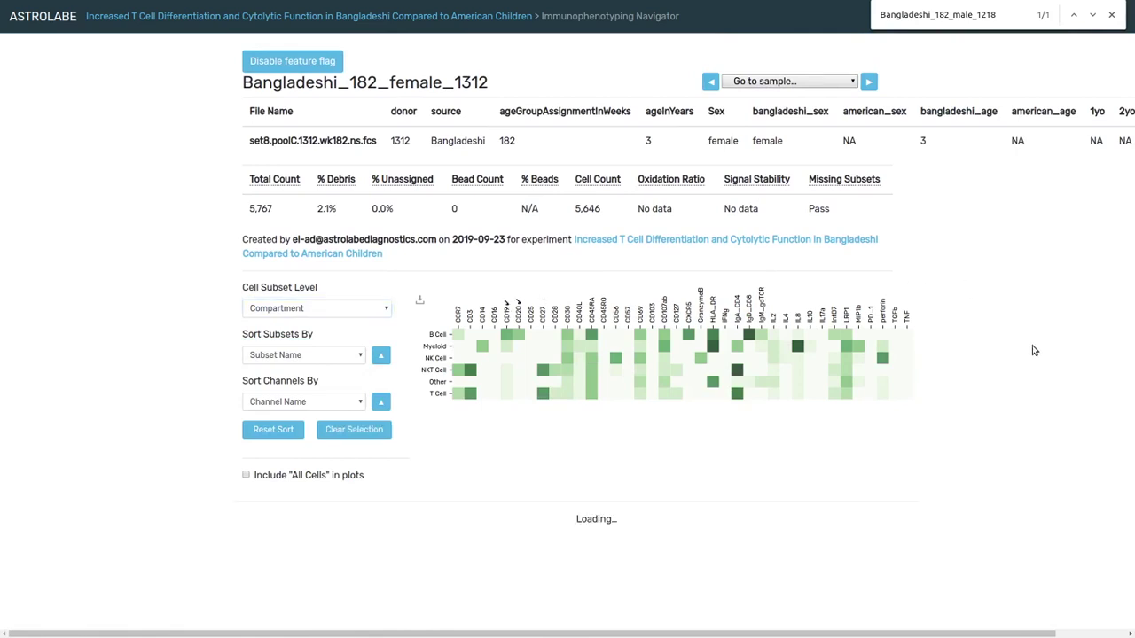
scroll(975, 350, "down", 4)
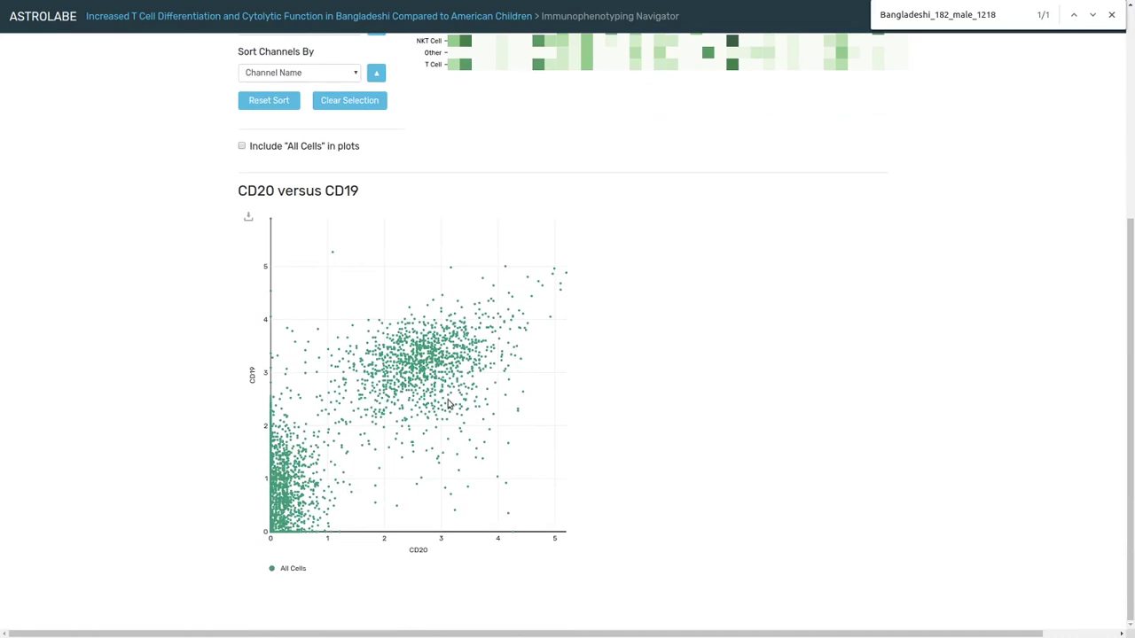
scroll(448, 404, "up", 2)
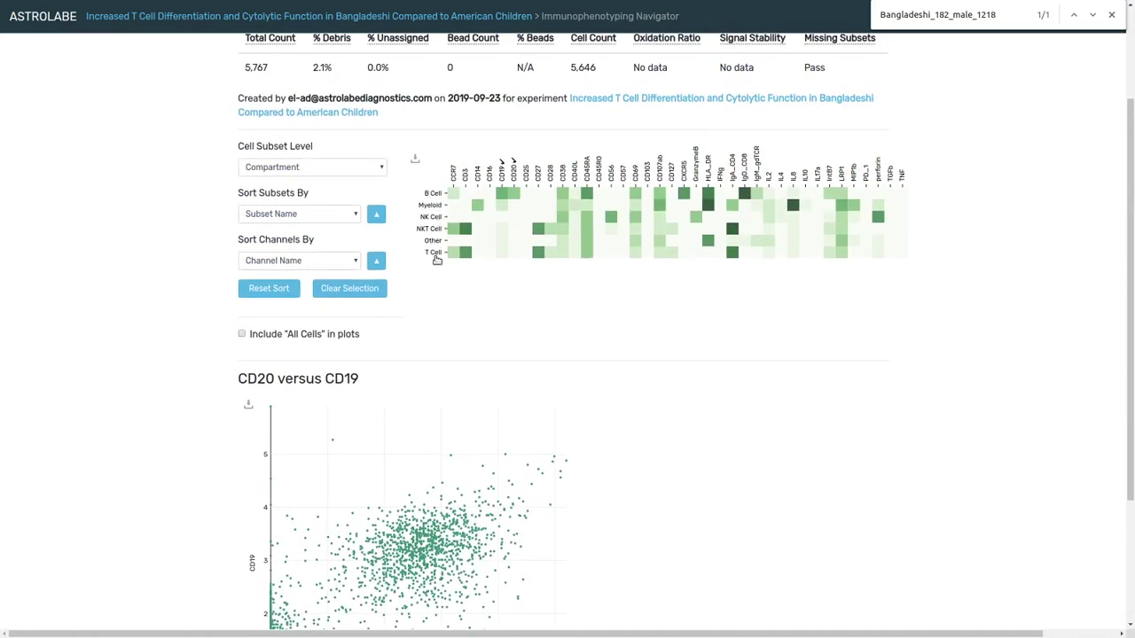
scroll(567, 425, "down", 2)
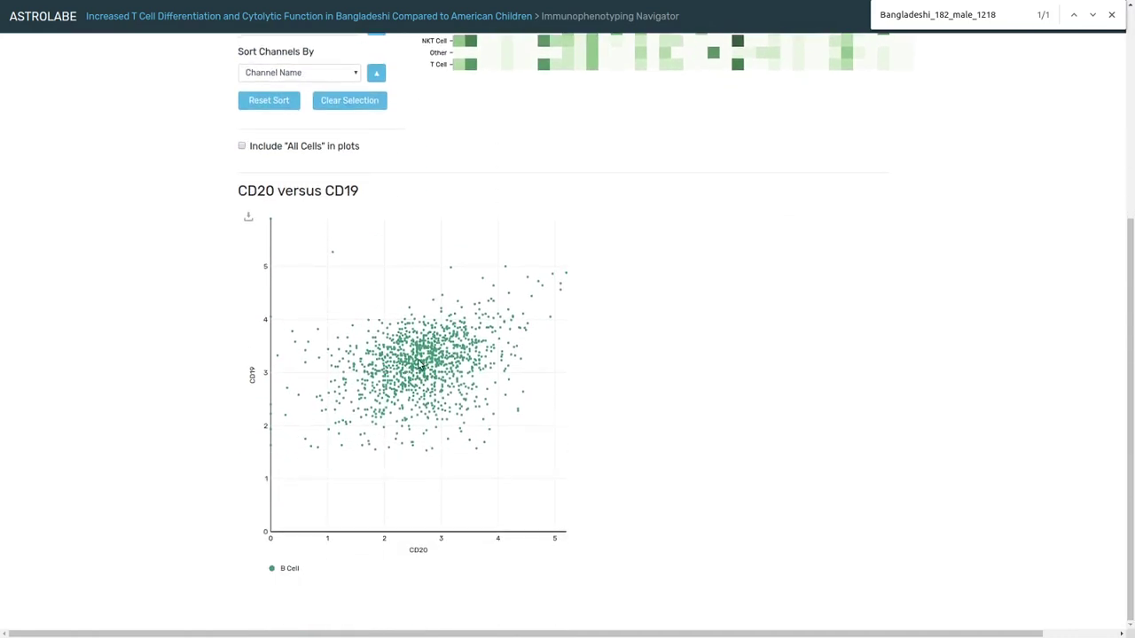
scroll(806, 285, "up", 5)
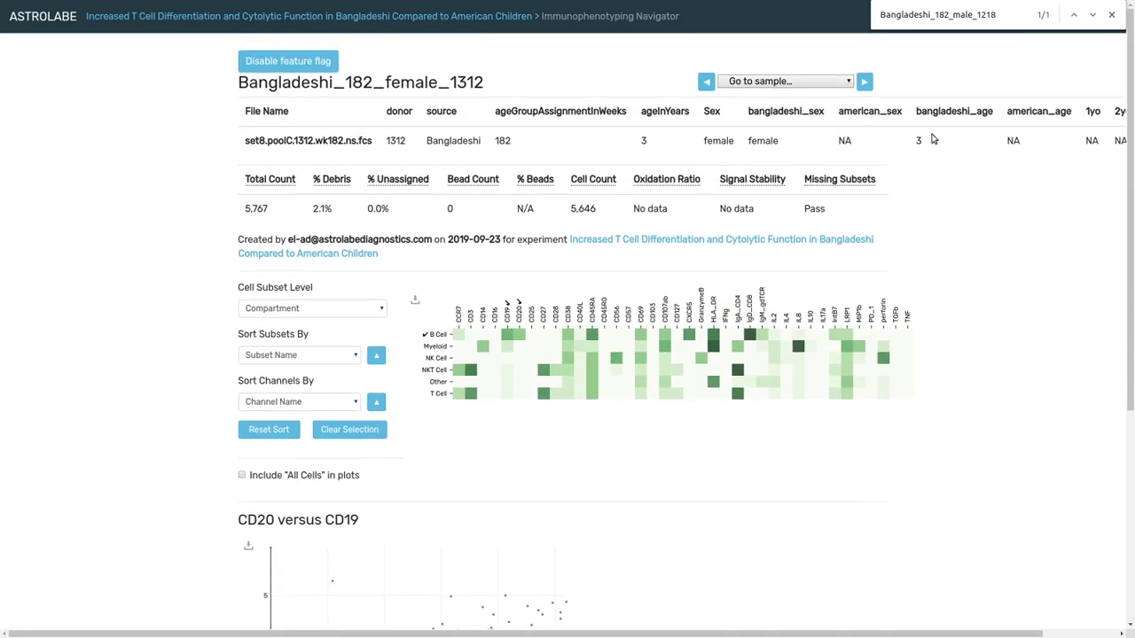
left_click(869, 82)
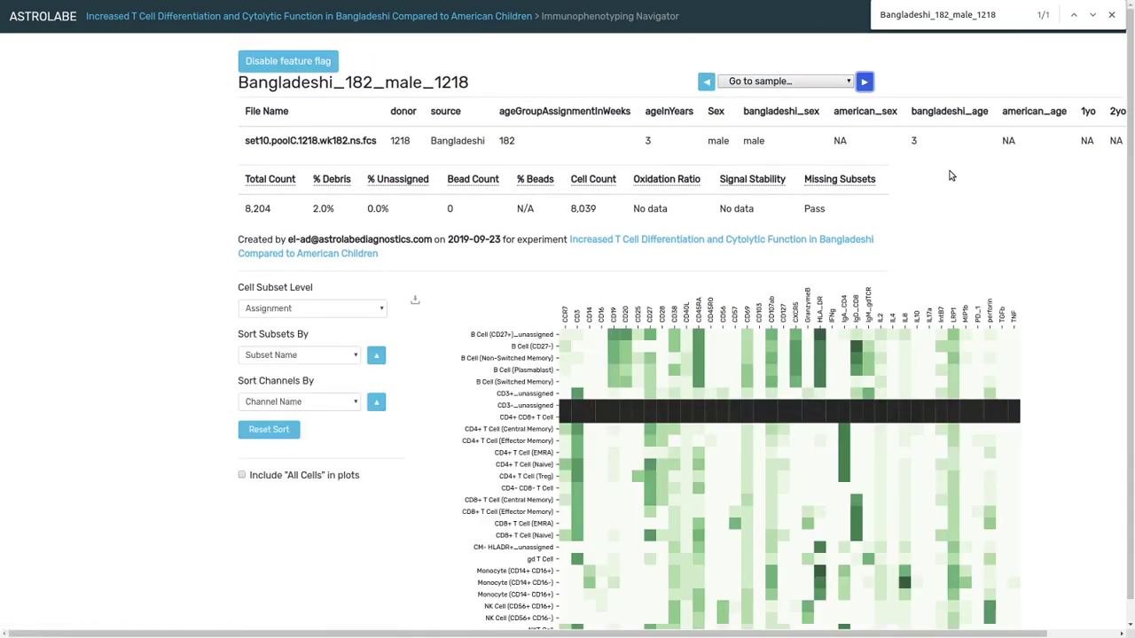
Set Bangladeshi_182_male_1218's heatmap to Compartment level and plot CD20 versus CD19 via the CD19 and CD20 labels.
left_click(338, 310)
left_click(337, 345)
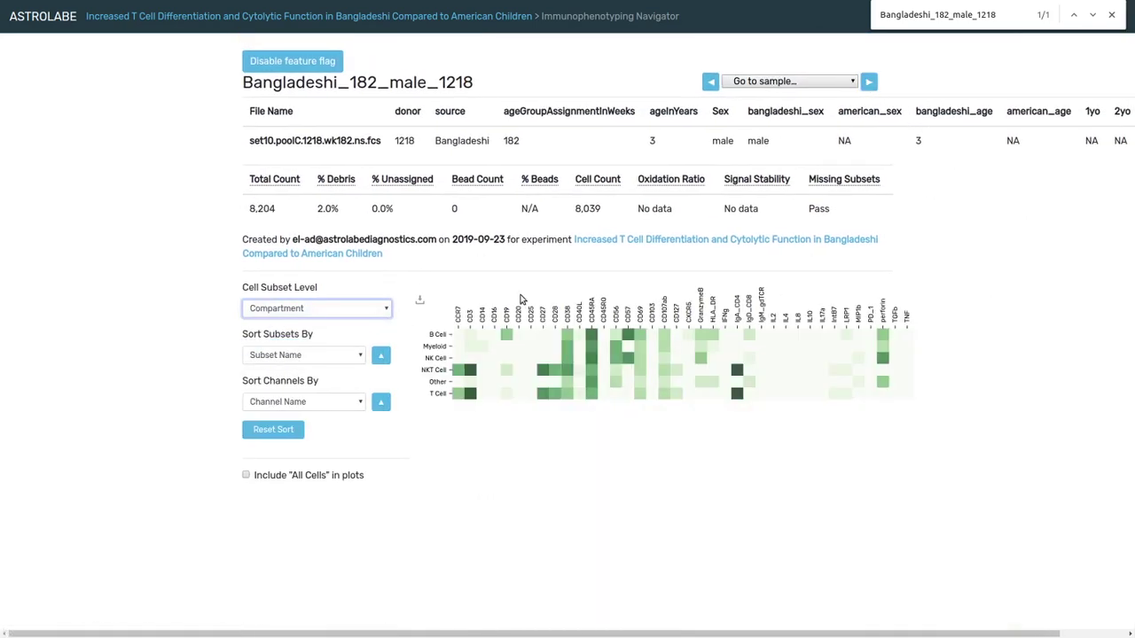
left_click(506, 315)
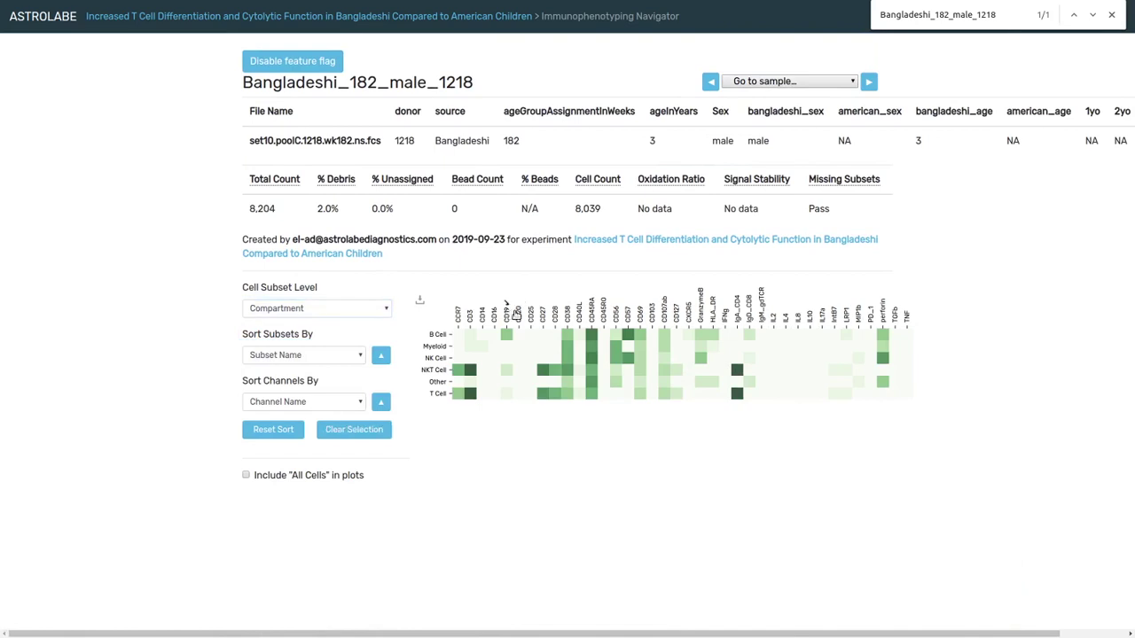
left_click(518, 314)
scroll(1019, 260, "down", 4)
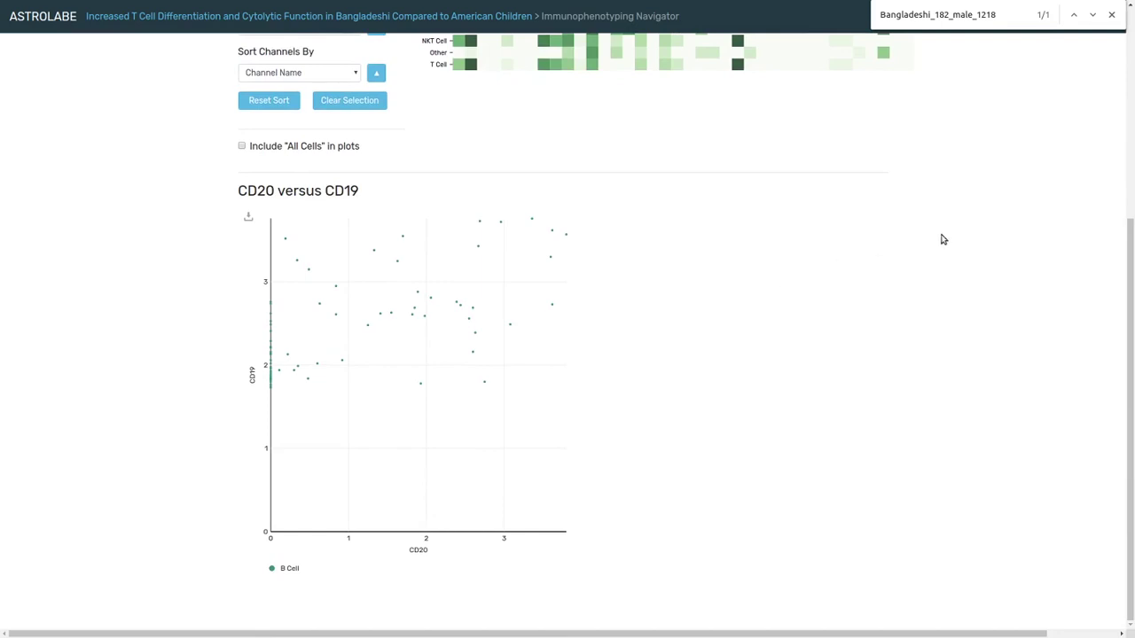
scroll(940, 239, "up", 2)
scroll(944, 239, "up", 3)
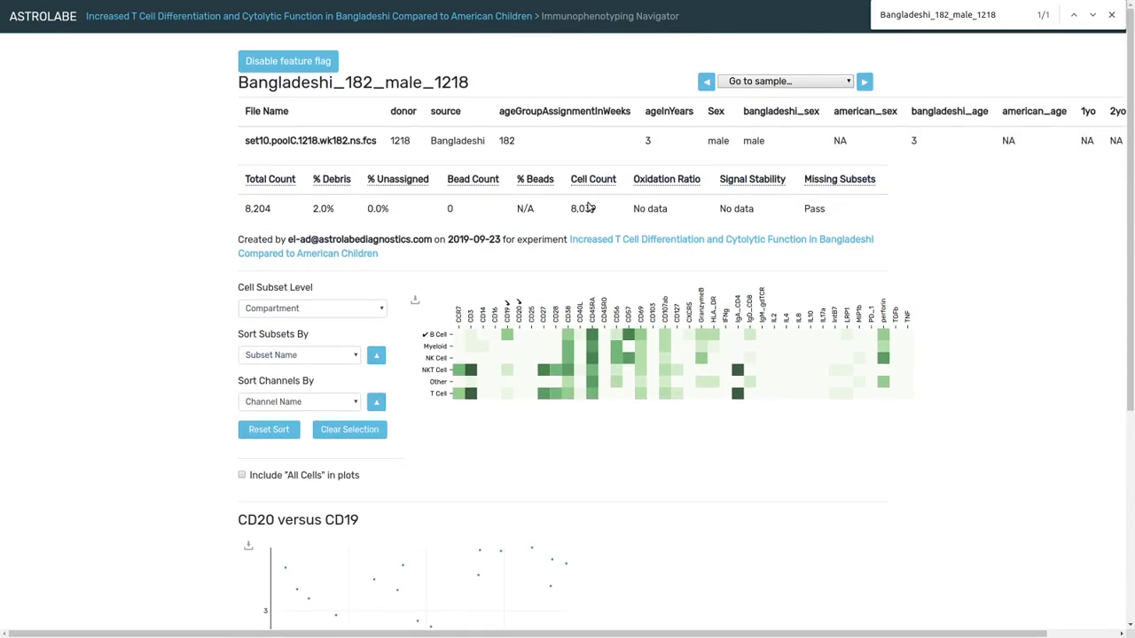
Return to the AOF paper and scroll up from Fig. 7 through Fig. 6 to the page 26 text.
key("ctrl+Tab")
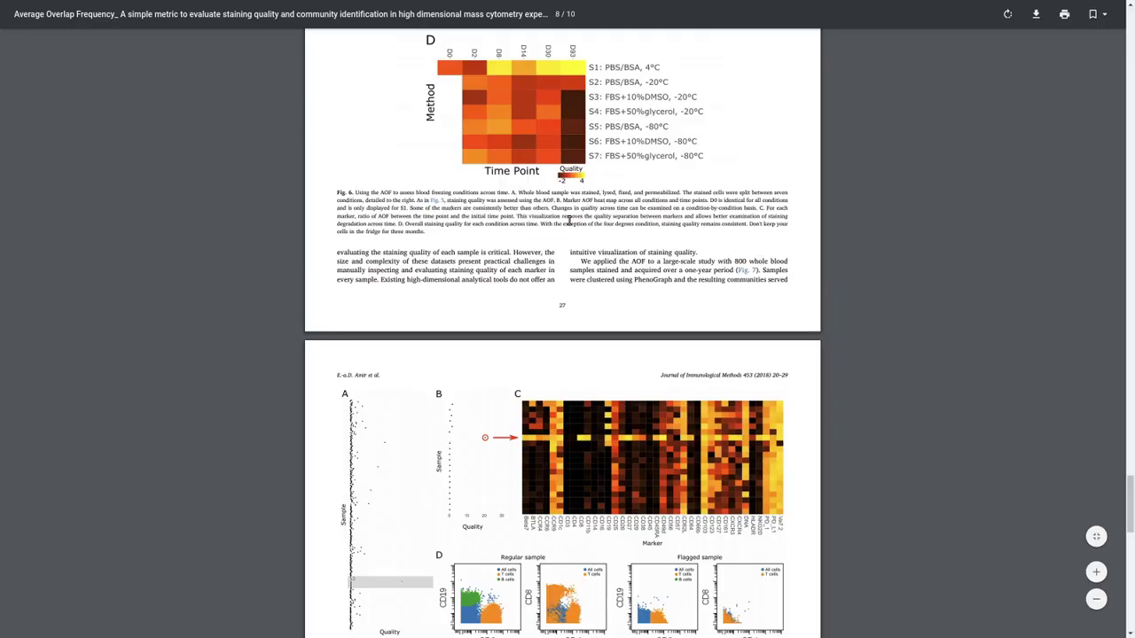
scroll(627, 328, "up", 8)
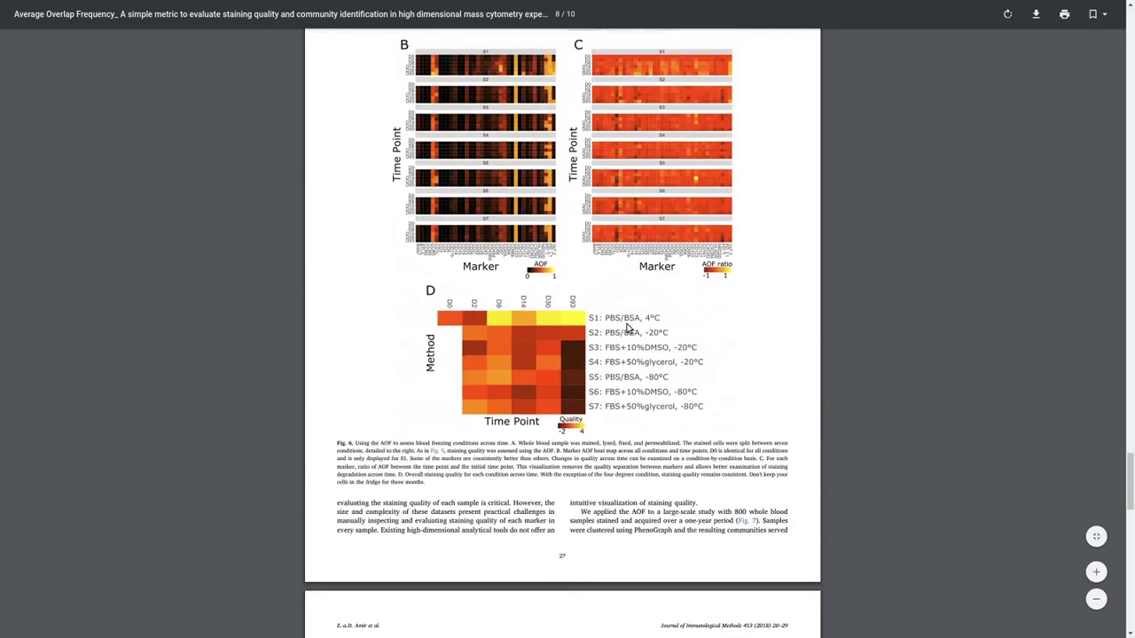
scroll(627, 328, "up", 10)
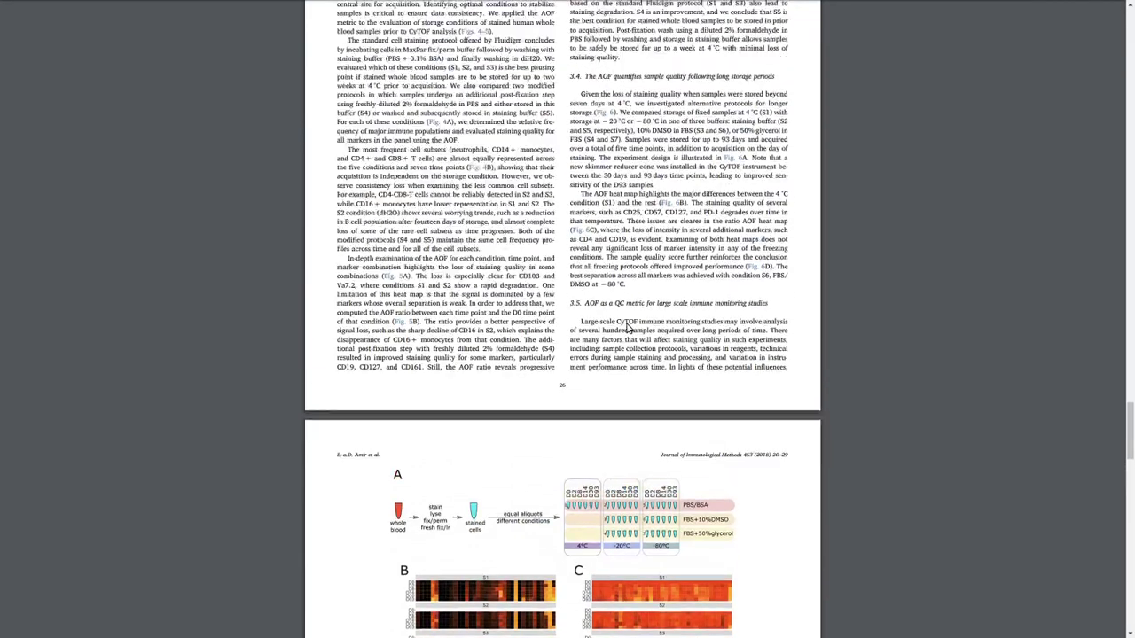
scroll(626, 328, "up", 10)
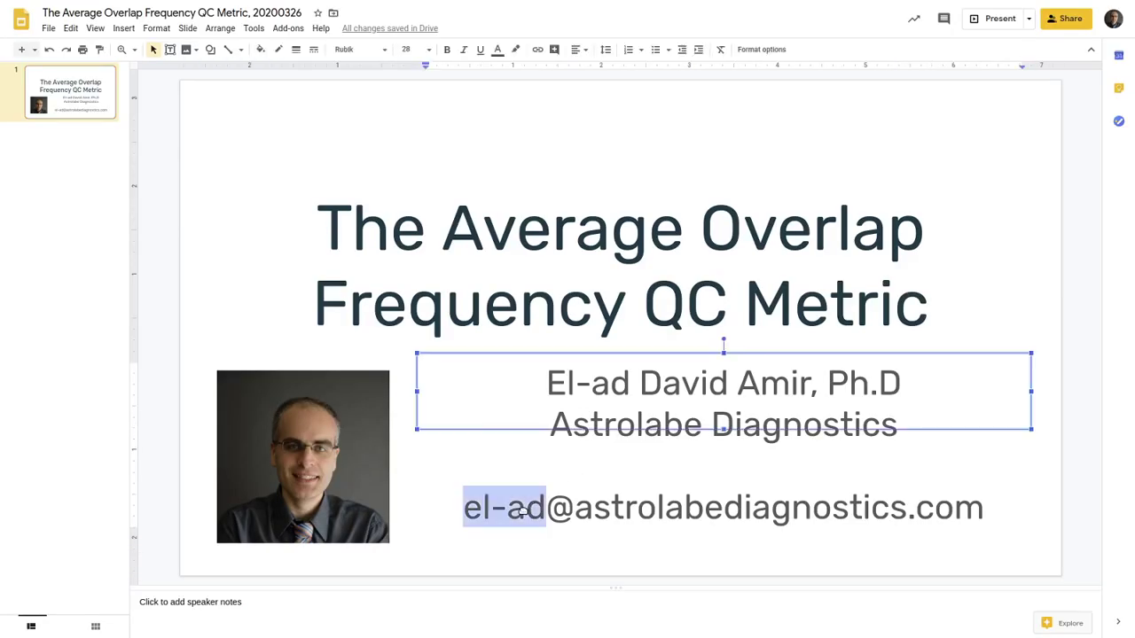
left_click_drag(532, 506, 923, 508)
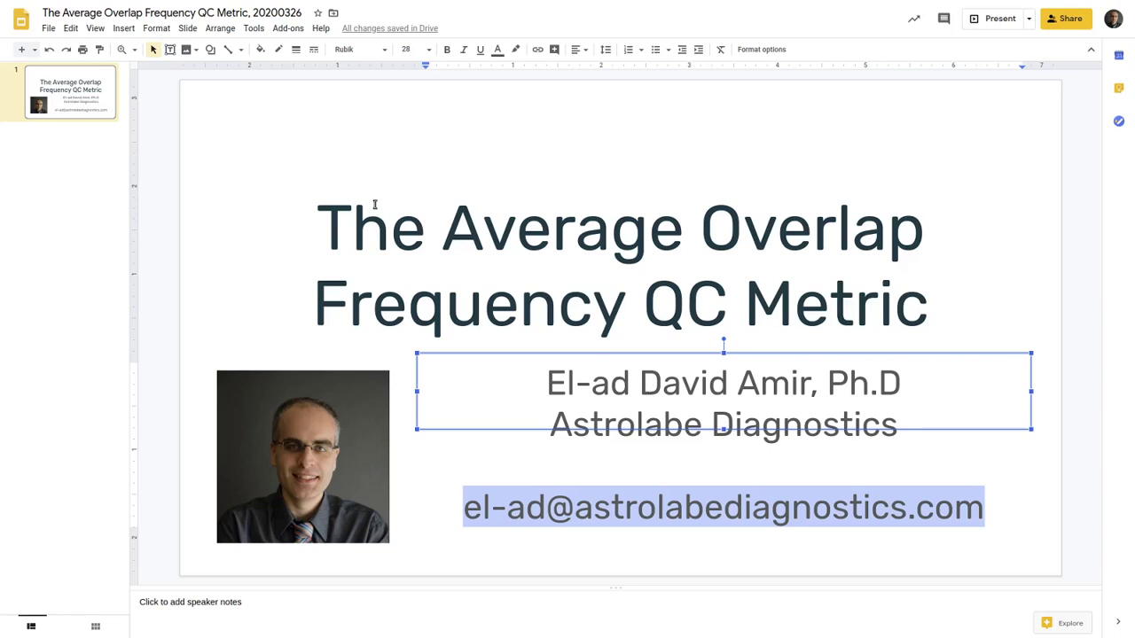
left_click(329, 163)
left_click(302, 142)
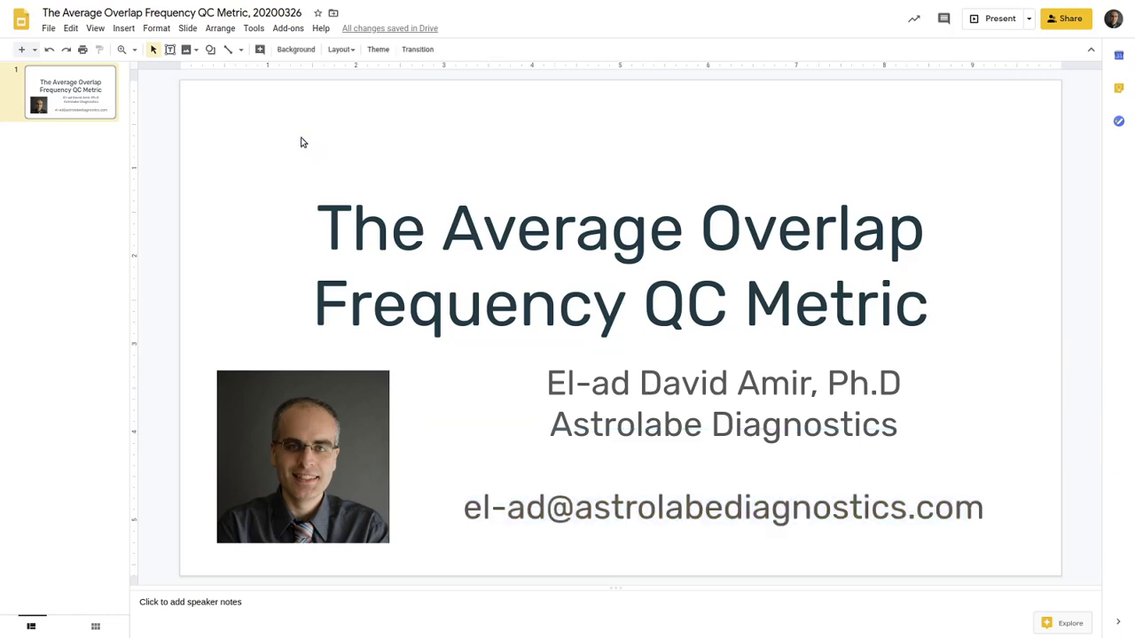